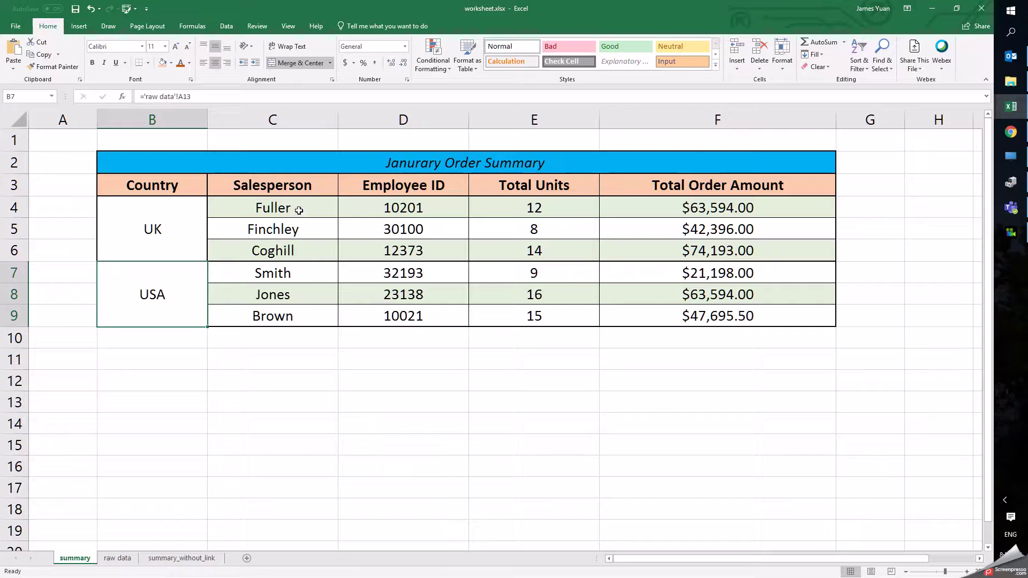
Step: Inspect the formulas behind the salesperson, total units and total order amount cells on the summary sheet
left_click(299, 210)
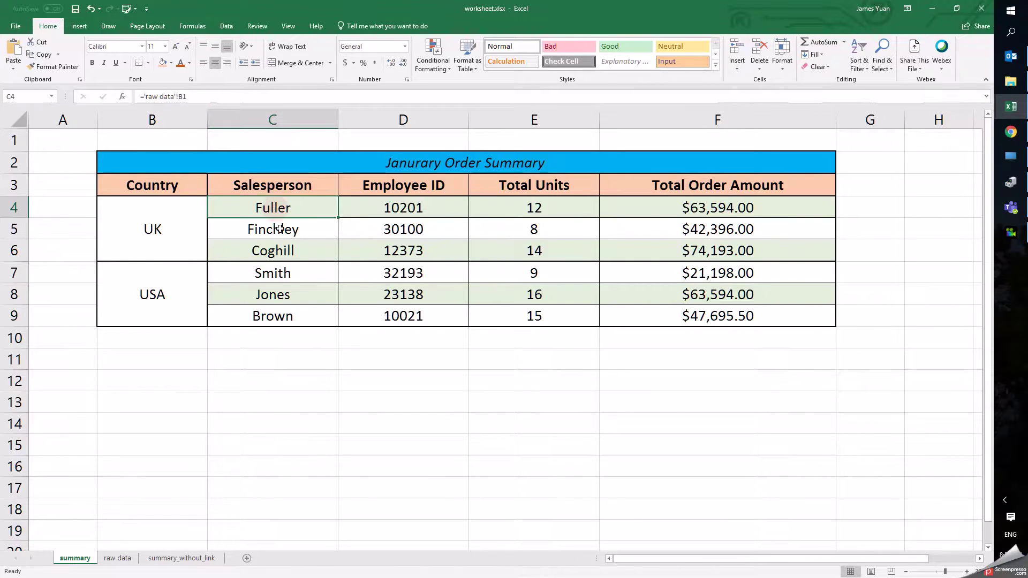
key("Down")
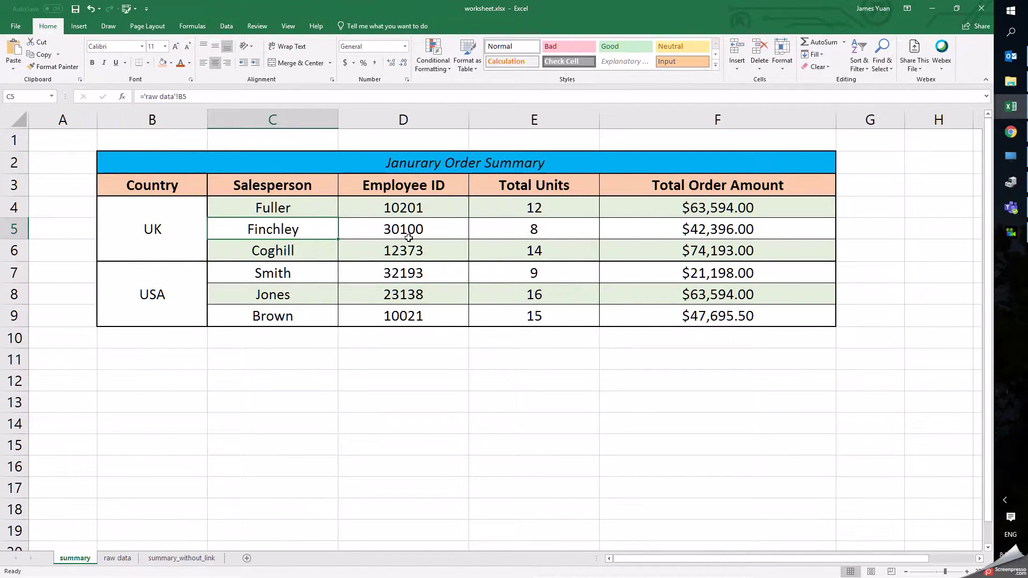
left_click(119, 559)
left_click(80, 558)
left_click(549, 210)
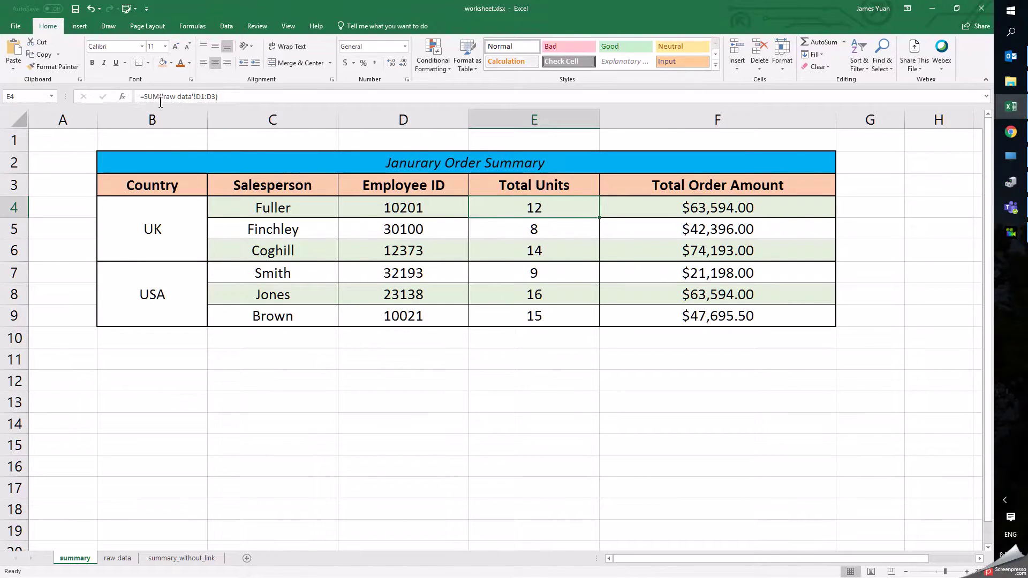
left_click(733, 213)
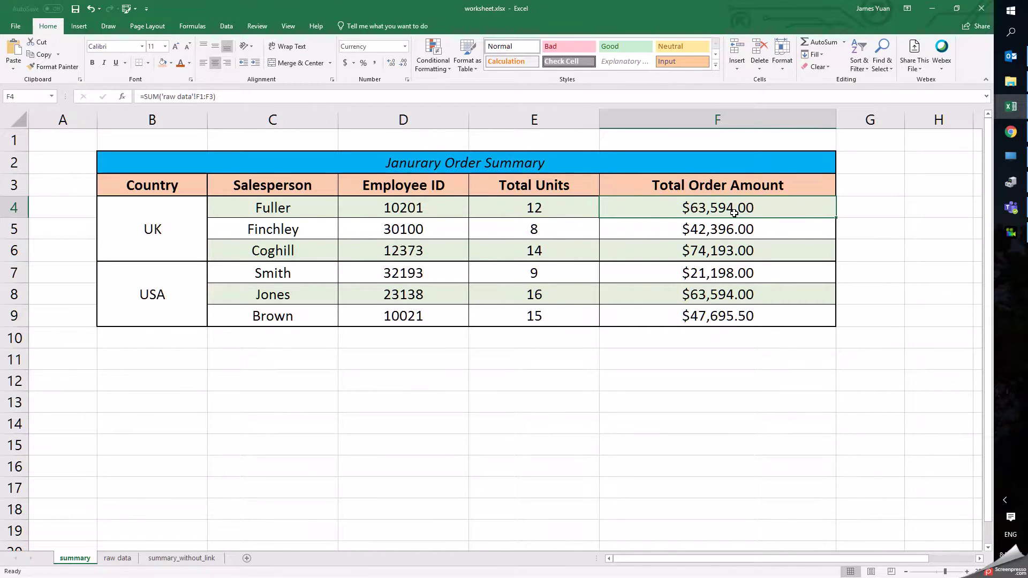
Step: Examine the first UK salesperson's source entries on the raw data sheet: country, name, ID, units D1:D3 and amounts F1:F3
left_click(117, 558)
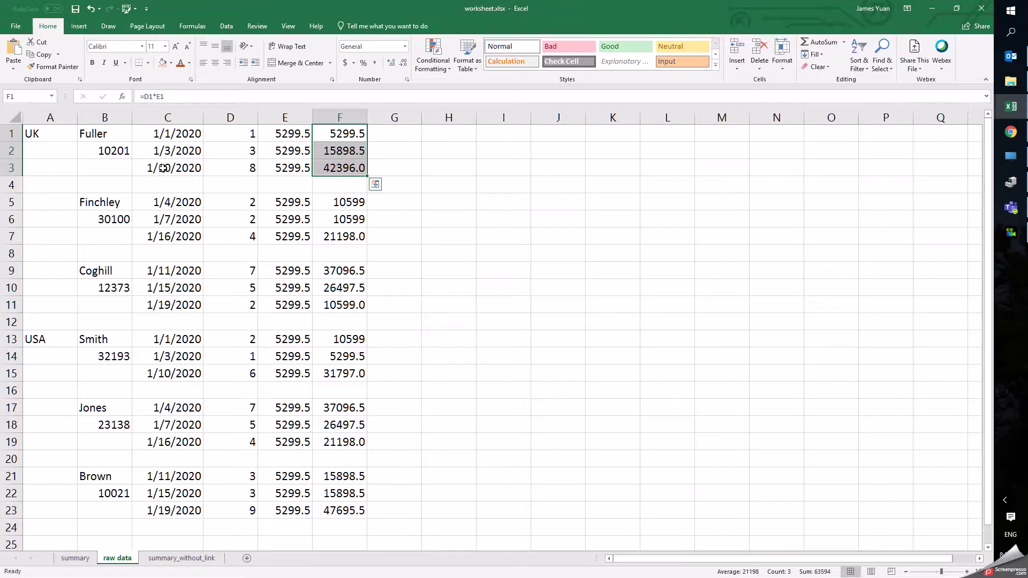
left_click(47, 134)
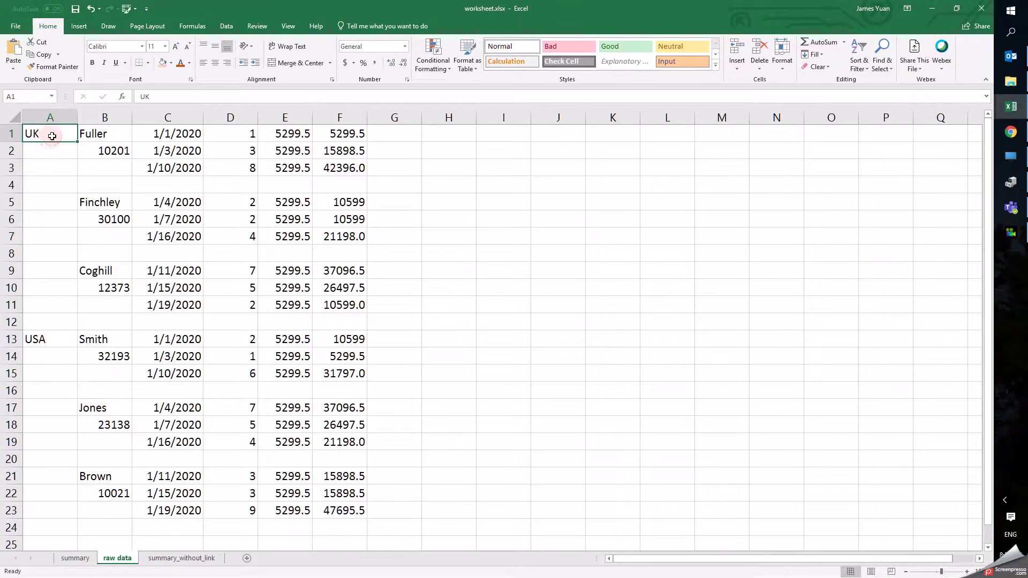
left_click(108, 135)
key("Down")
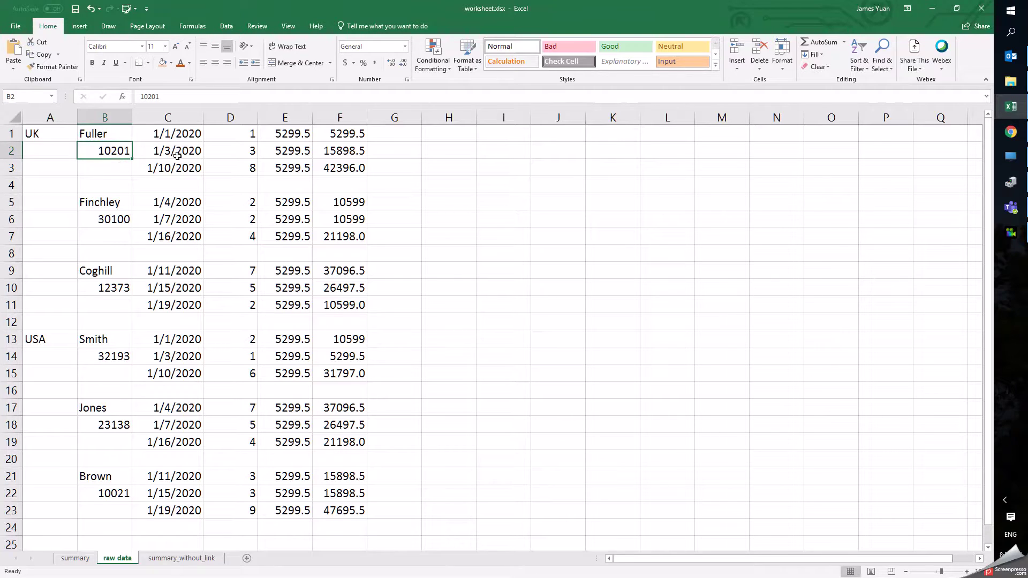
left_click_drag(246, 136, 246, 171)
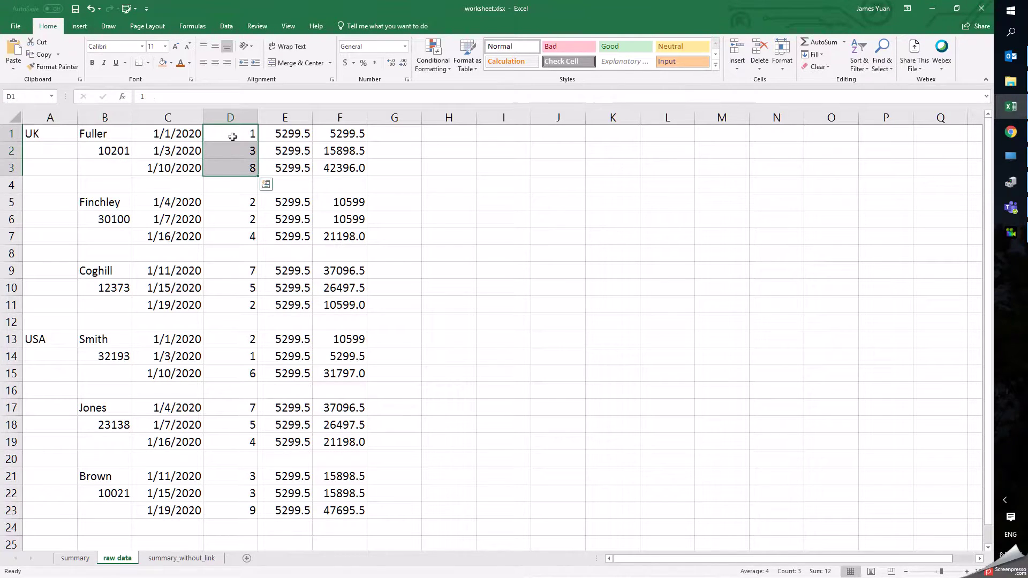
left_click_drag(334, 135, 337, 172)
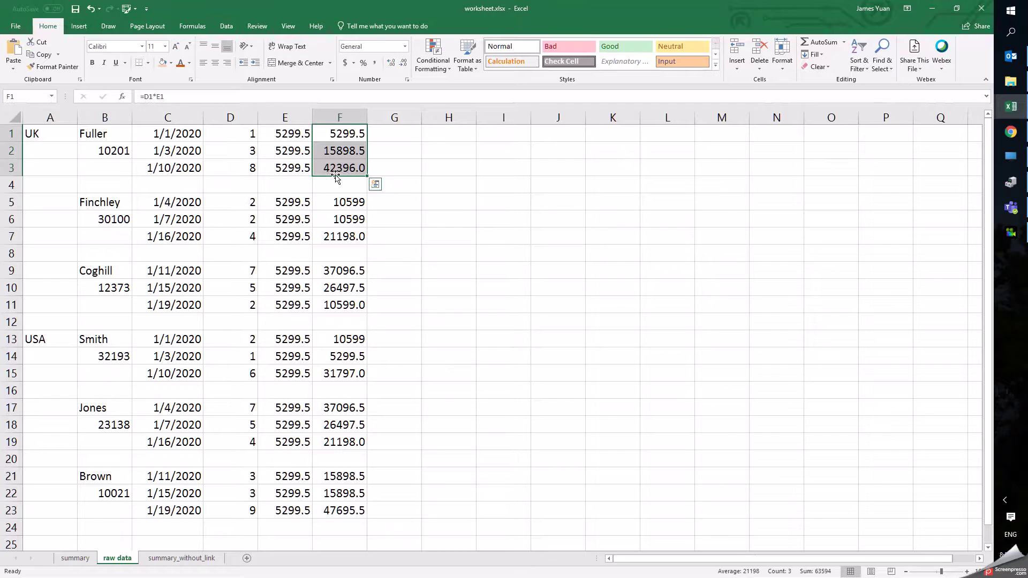
left_click(80, 559)
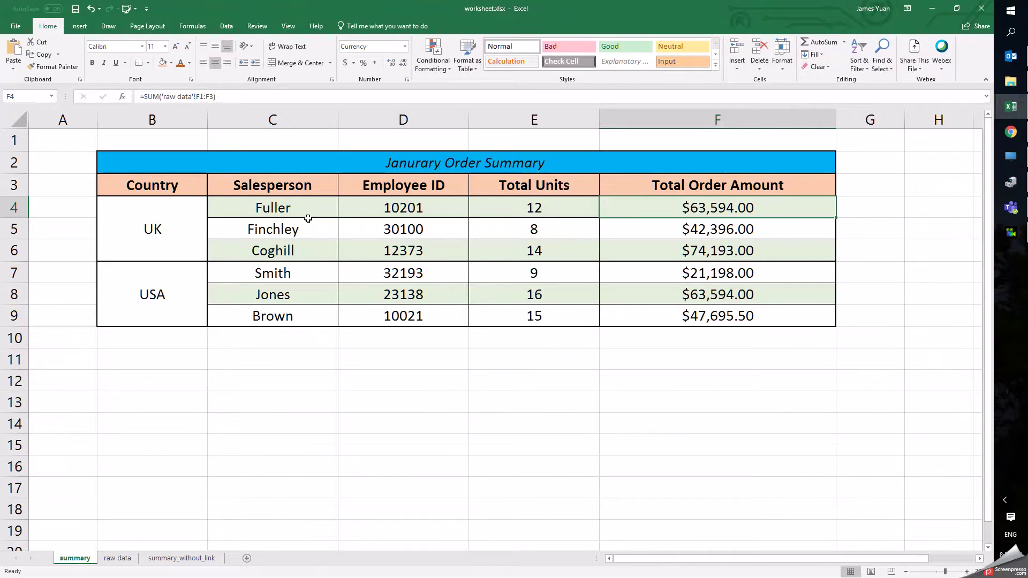
key("Left")
key("Left")
key("Down")
key("Down")
key("Down")
key("Down")
key("Down")
key("Down")
key("Down")
key("Down")
key("Down")
key("Down")
key("Down")
key("Down")
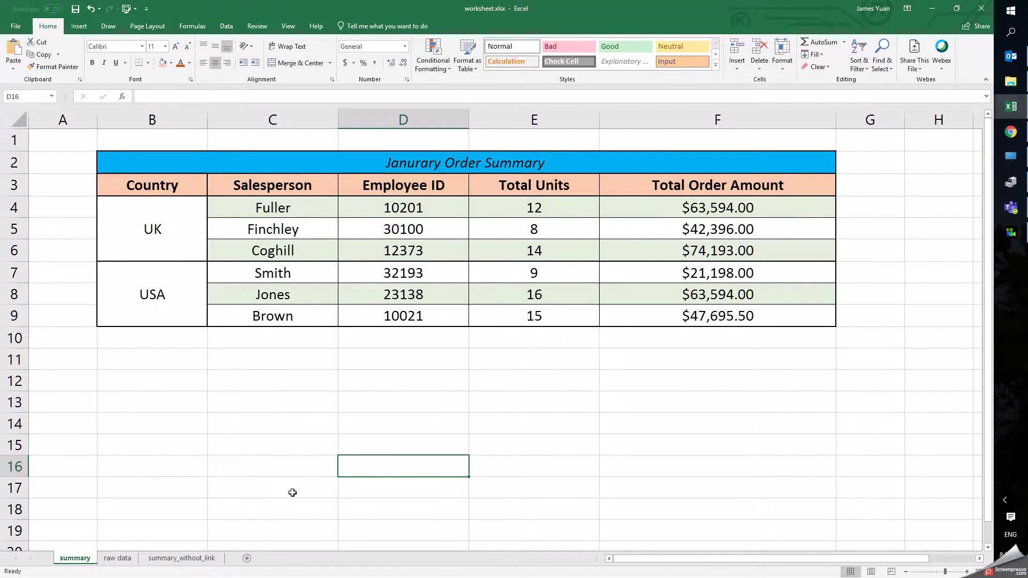
Step: Inspect the total units and total order amount cells on the summary_without_link sheet for formulas or plain values
left_click(177, 560)
key("Right")
key("Right")
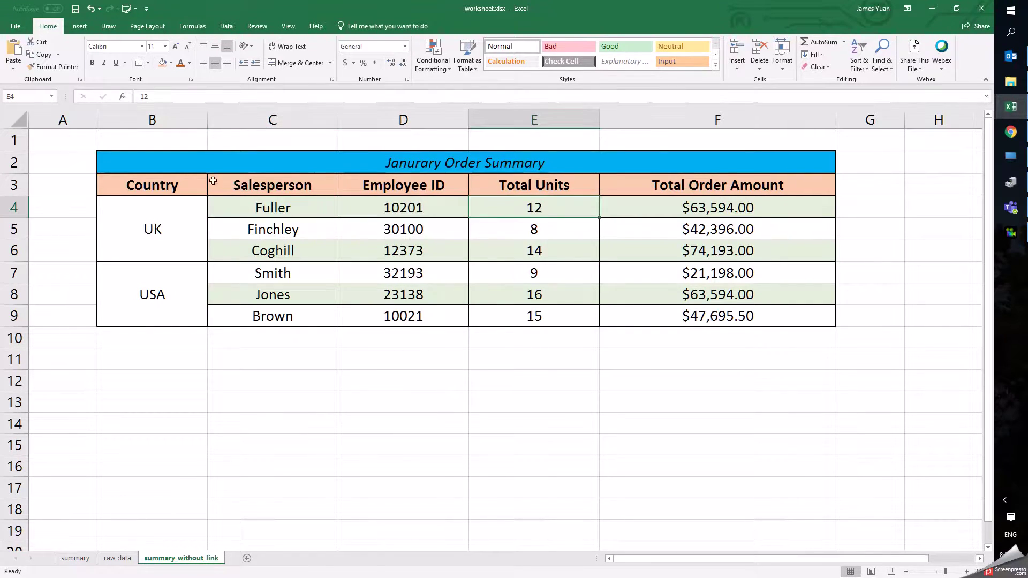
left_click(673, 212)
left_click(681, 233)
left_click(584, 295)
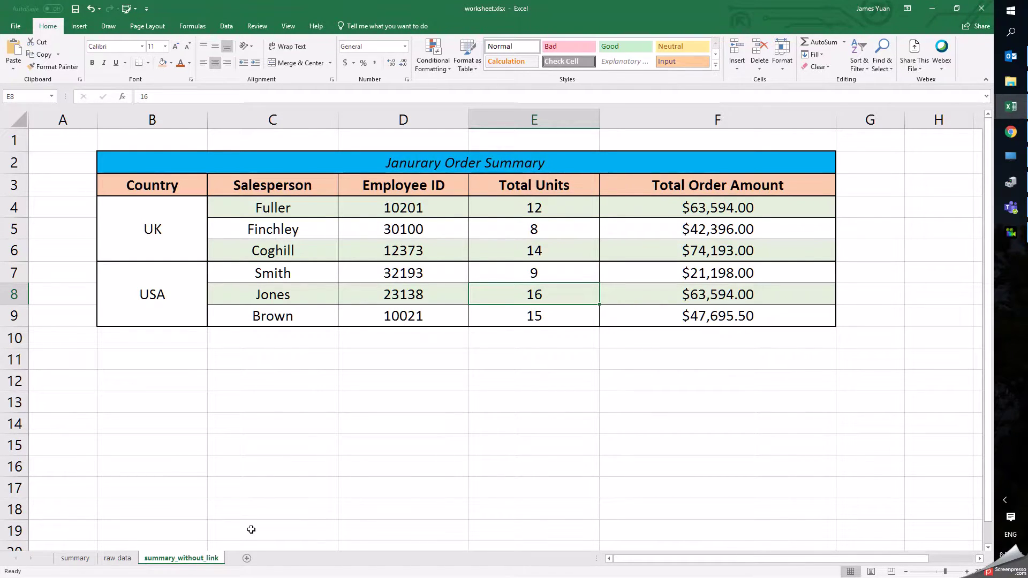
Step: Delete the summary_without_link worksheet from the workbook
left_click(272, 487)
right_click(202, 557)
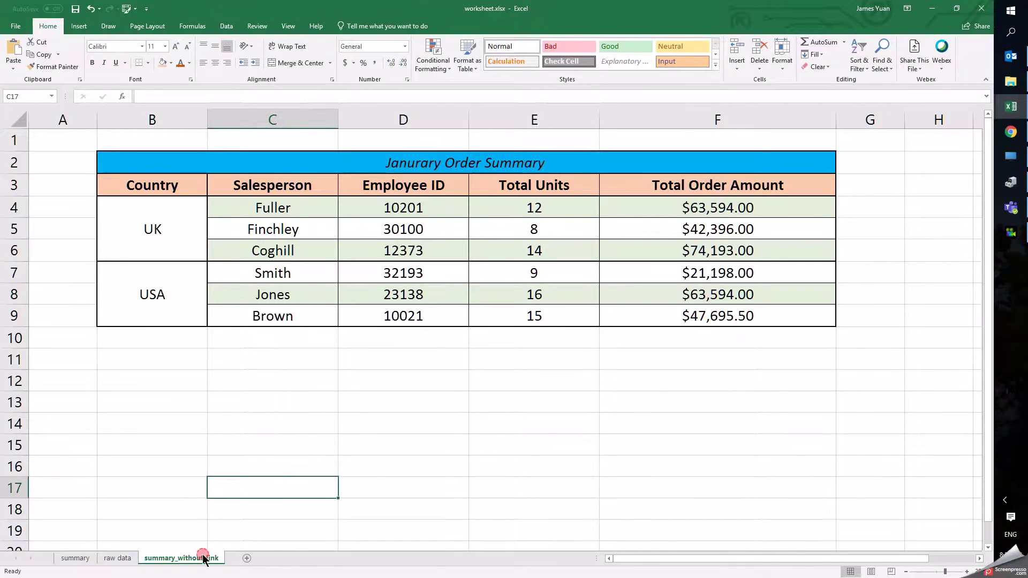
left_click(231, 441)
left_click(479, 324)
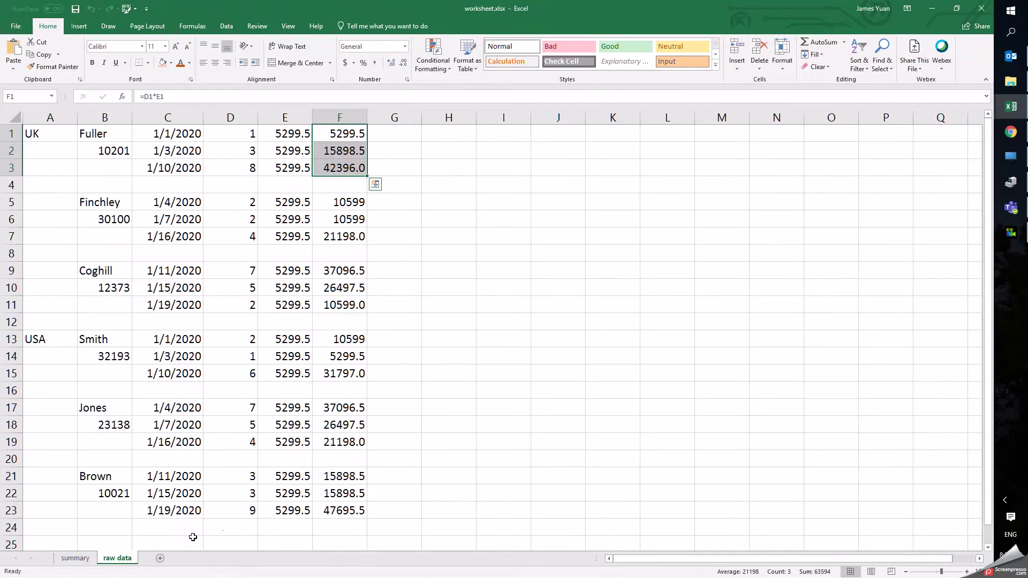
Step: Add a new blank worksheet after the raw data sheet
left_click(161, 559)
left_click(967, 572)
left_click(967, 572)
left_click(967, 571)
left_click(967, 571)
left_click(967, 572)
left_click(967, 572)
left_click(967, 572)
left_click(967, 571)
left_click(967, 572)
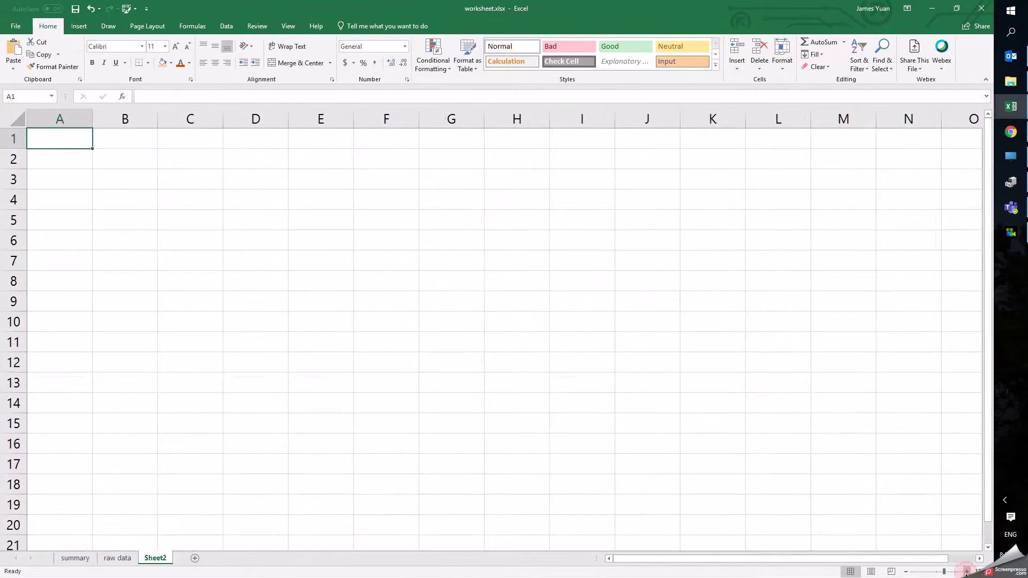
left_click(968, 571)
Step: Copy the whole order summary table B2:F9 from the summary sheet and paste it at B2 of Sheet2
left_click(75, 558)
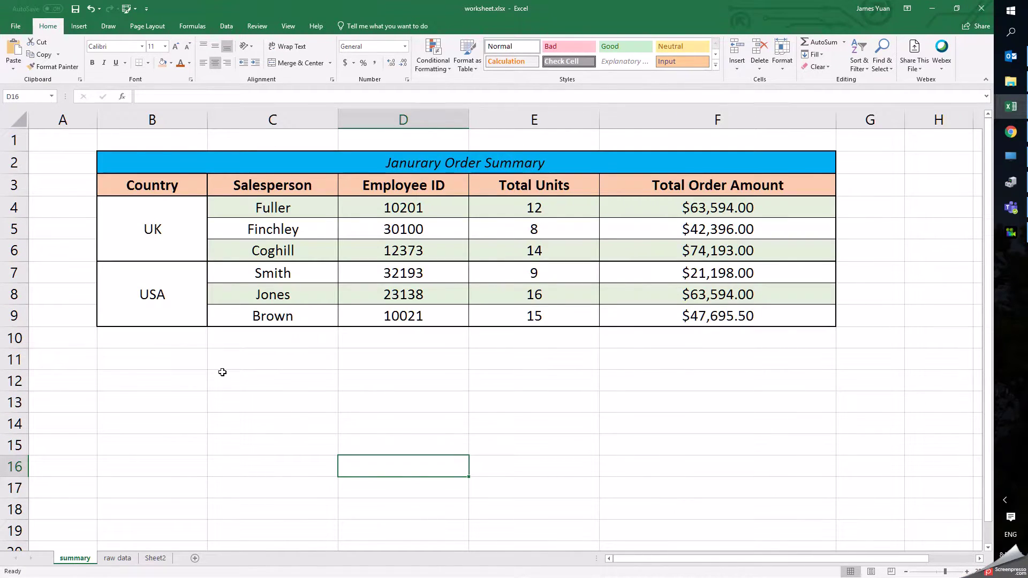
left_click_drag(159, 154, 634, 310)
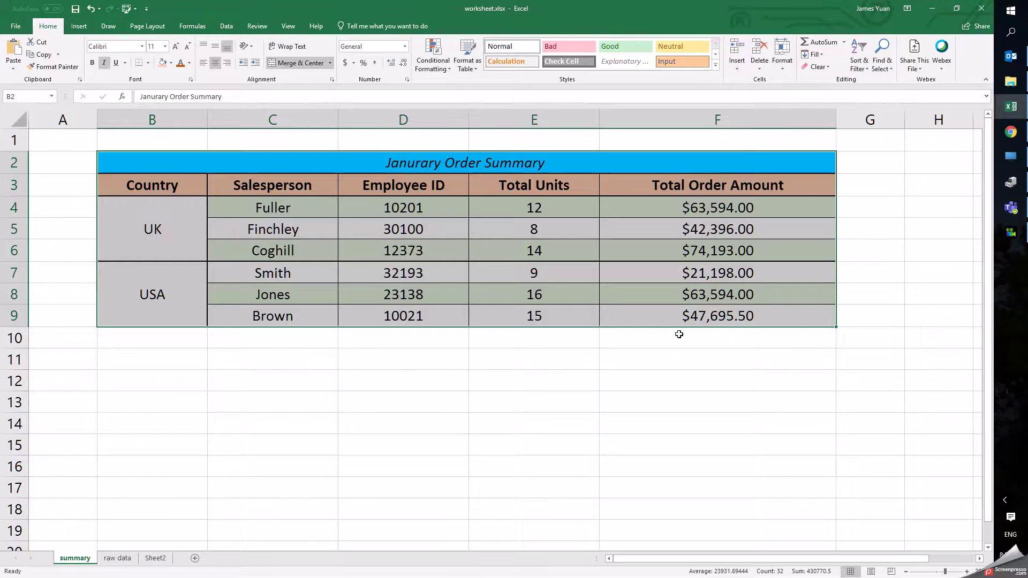
key("ctrl+c")
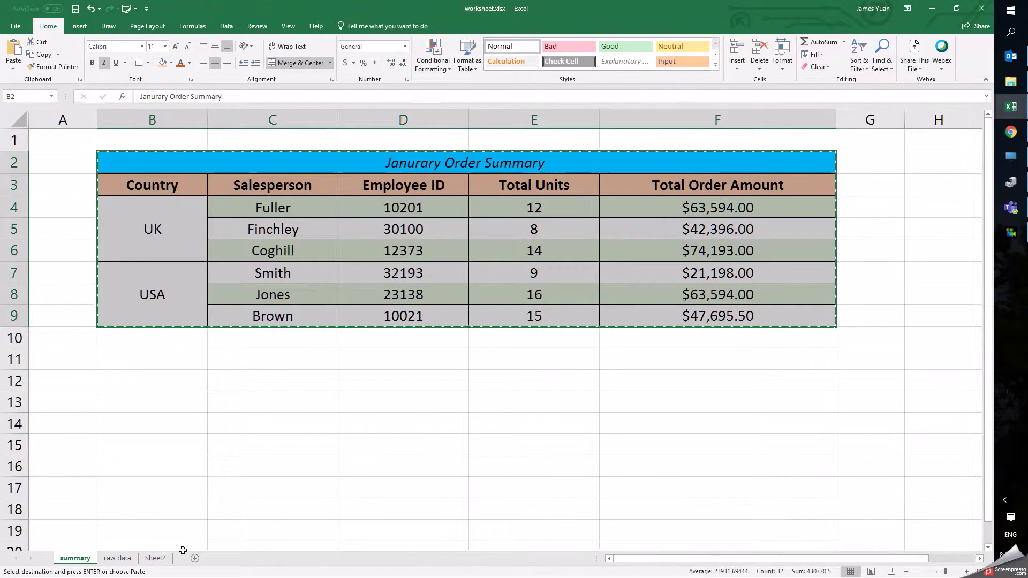
left_click(157, 558)
key("Right")
key("Down")
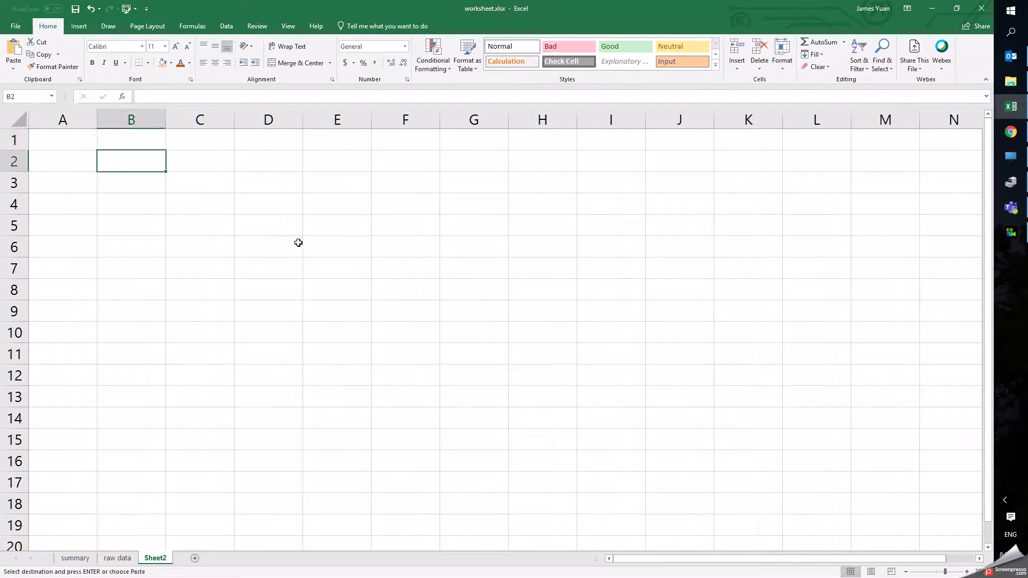
key("ctrl+v")
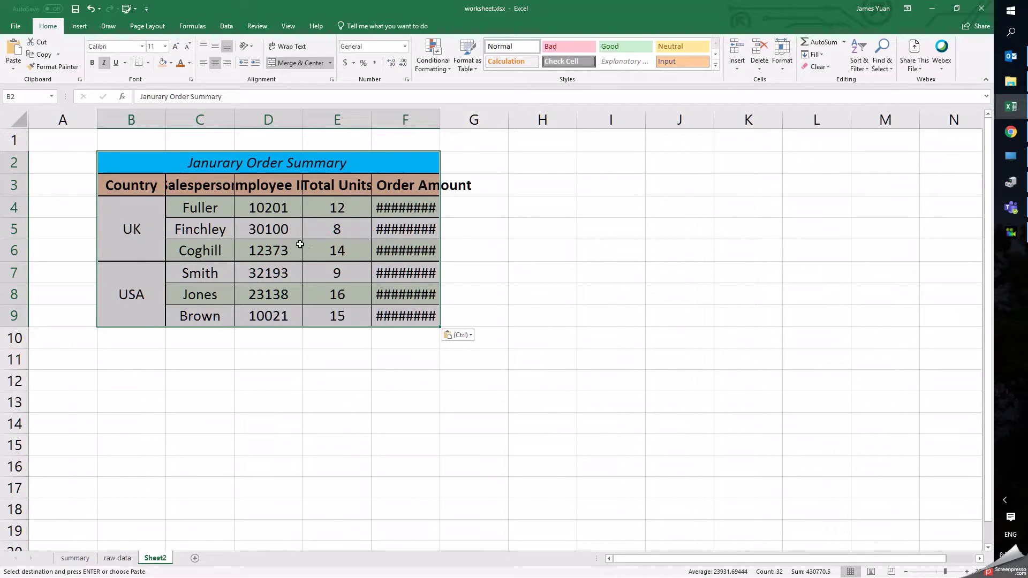
Step: Apply the Keep Source Column Widths paste option to the pasted table on Sheet2
left_click(259, 211)
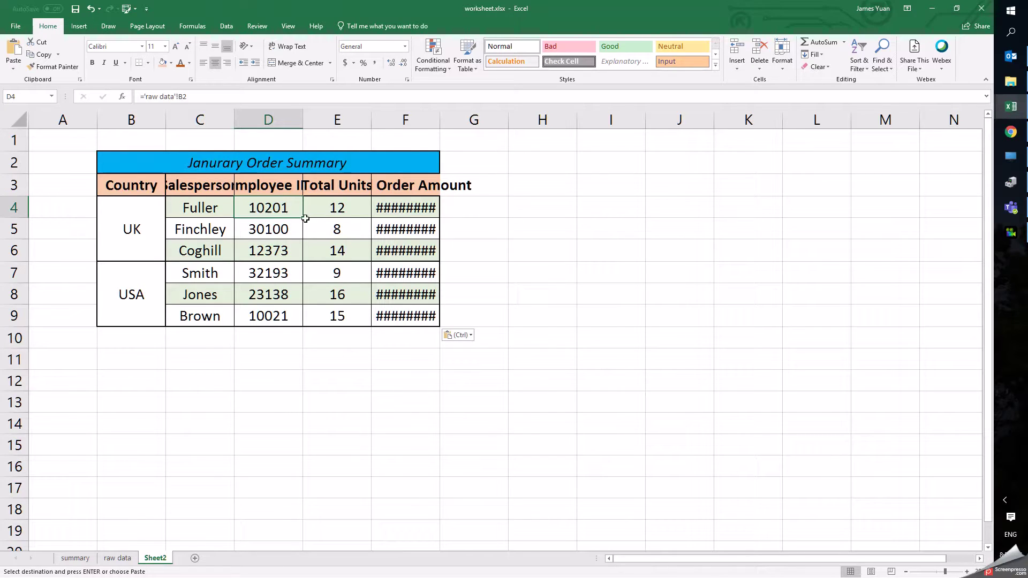
left_click(278, 272)
left_click(458, 335)
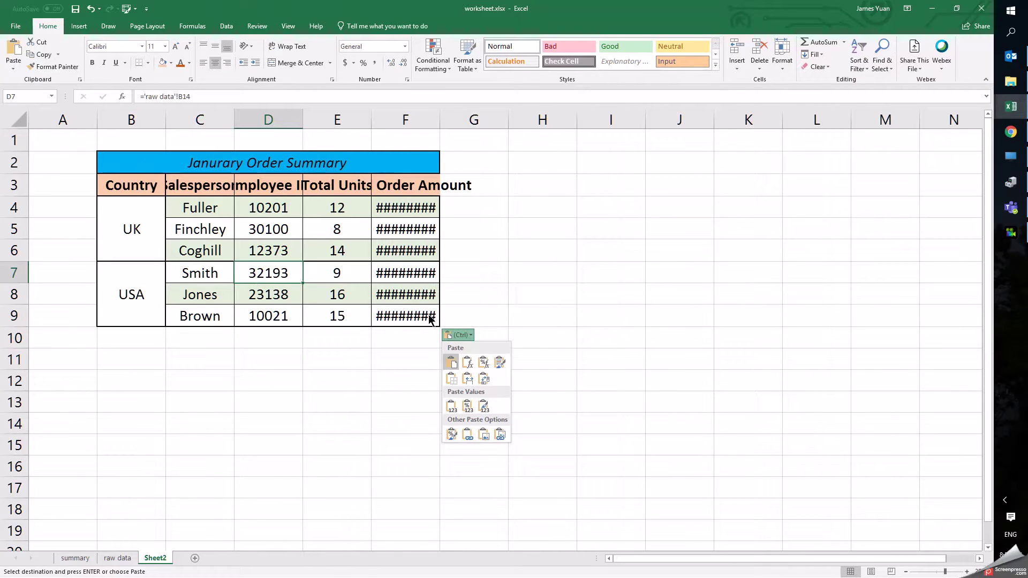
left_click(468, 380)
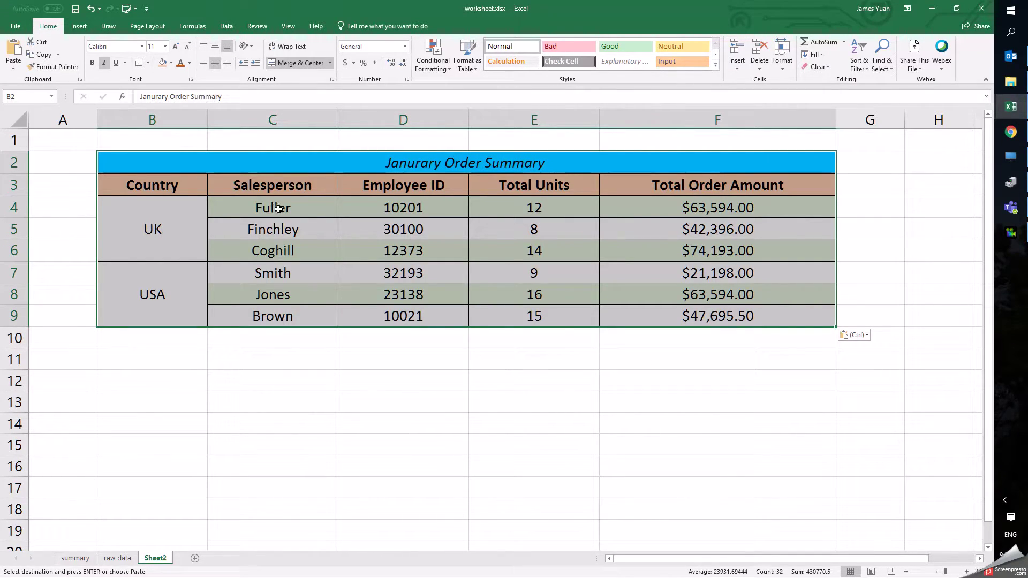
Step: Convert the pasted table B2:F9 from linked formulas to static content with the Values & Number Formatting paste option
left_click(372, 210)
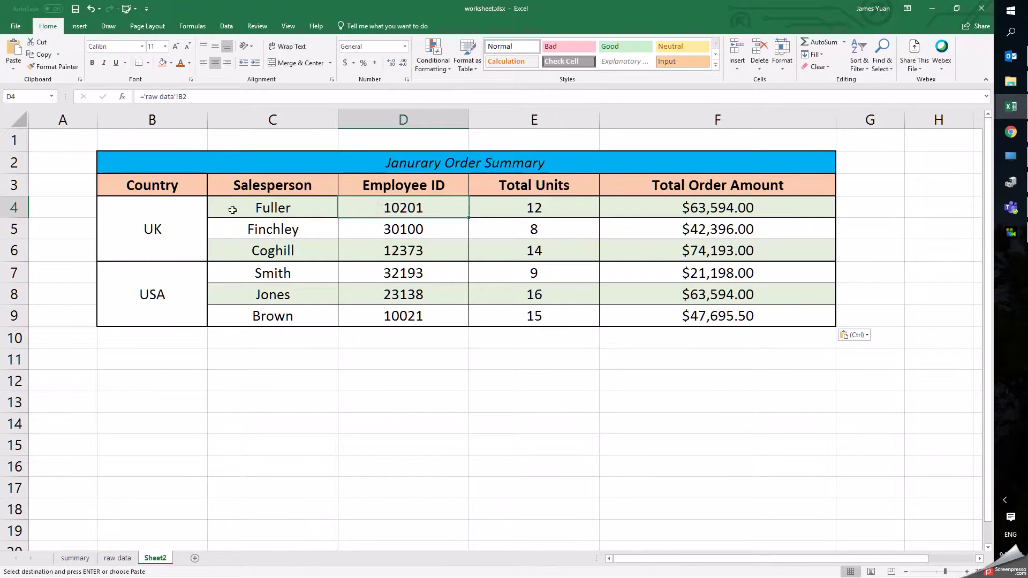
left_click(550, 228)
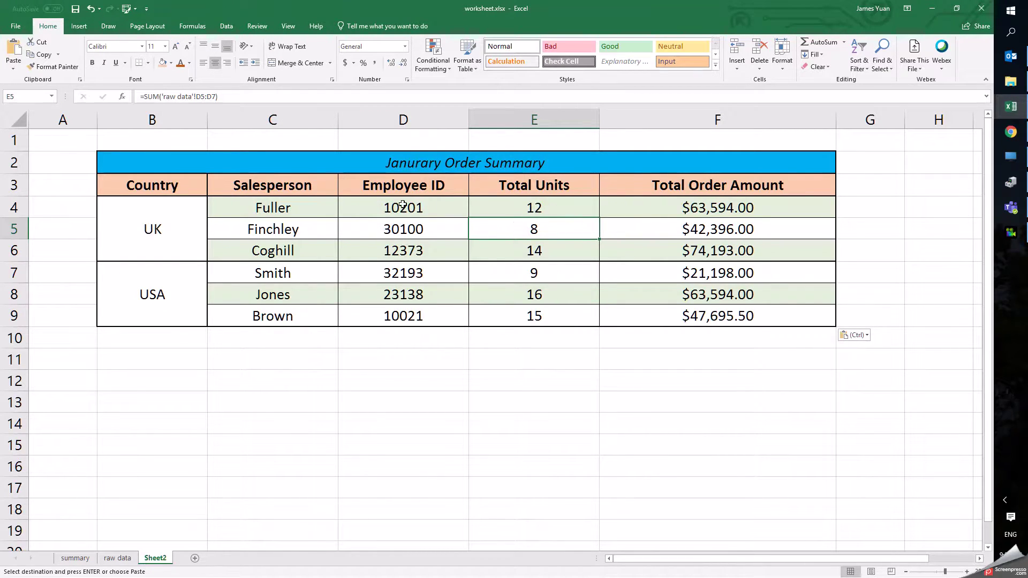
left_click(201, 167)
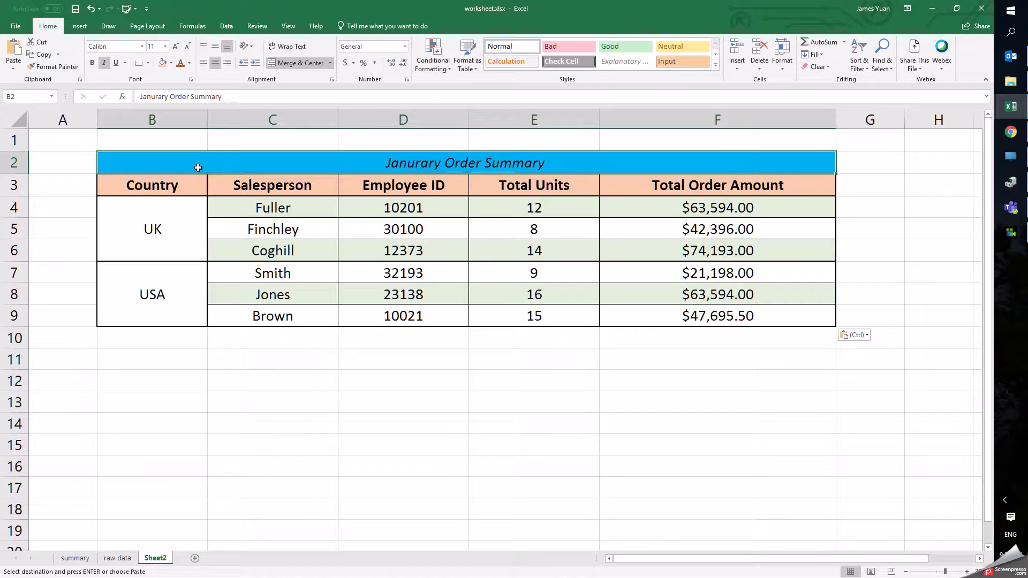
key("ctrl+a")
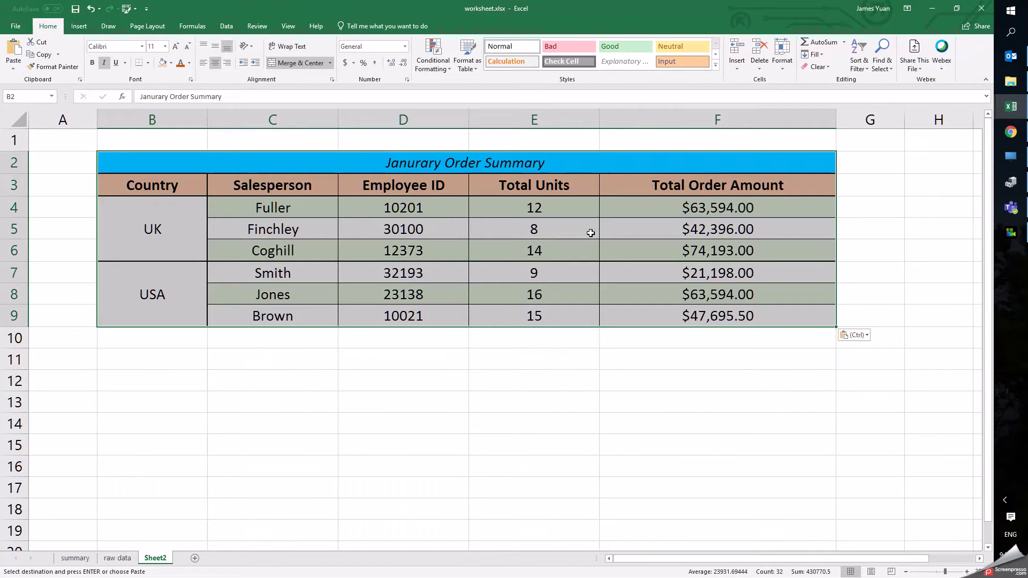
left_click(856, 335)
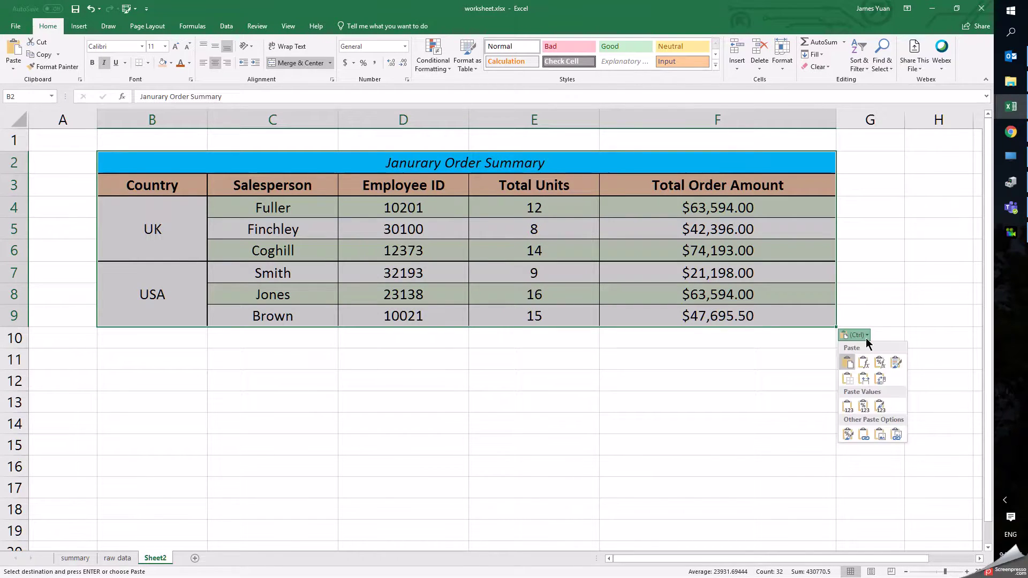
left_click(865, 410)
Step: Check salesperson cell C4 and total order amounts F4 to F7 on Sheet2 for remaining links to the raw data
left_click(287, 207)
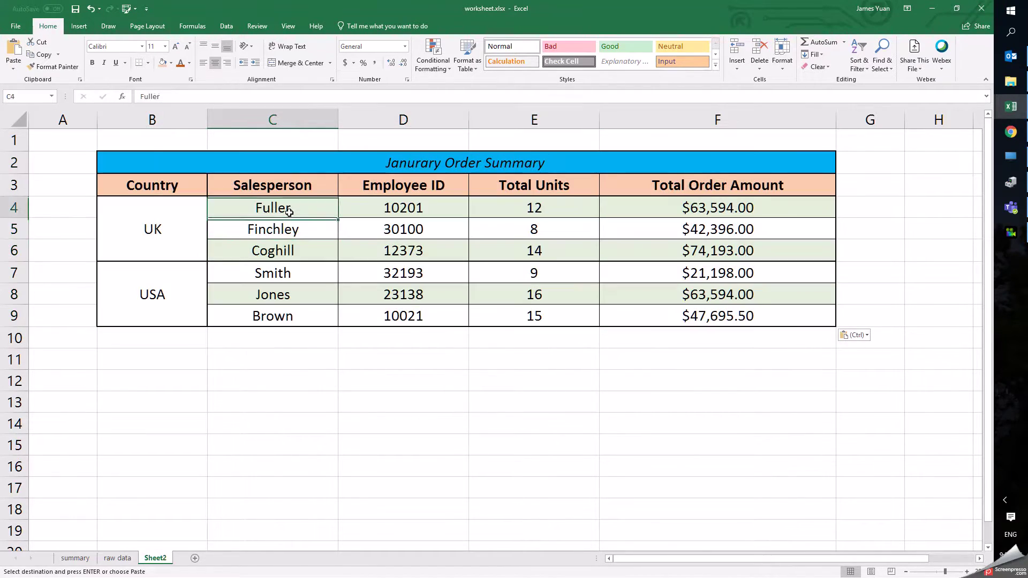
left_click(679, 208)
left_click(685, 230)
left_click(687, 251)
left_click(683, 266)
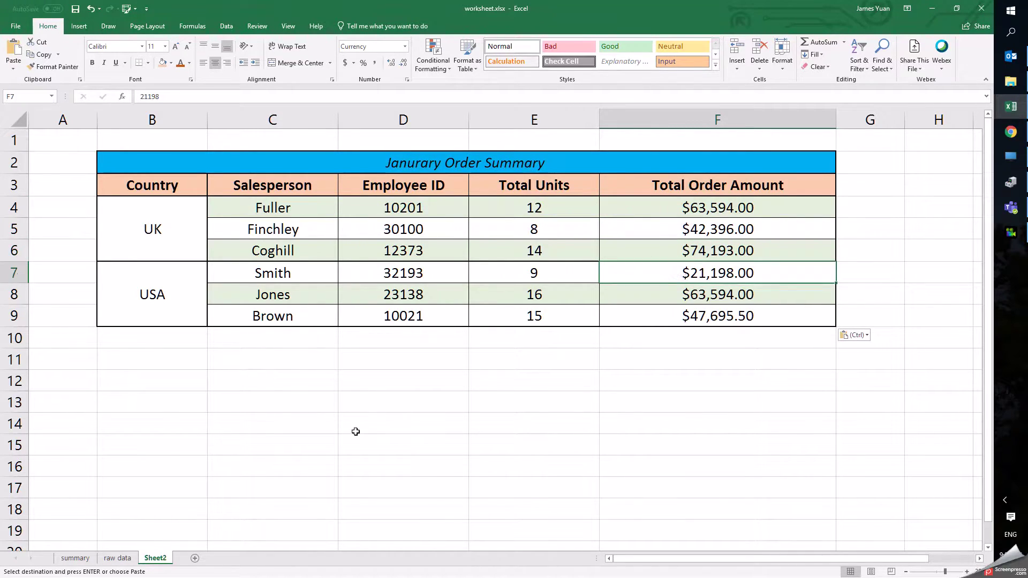
Step: Rename Sheet2 as summary_without_link
left_click(155, 558)
type("s")
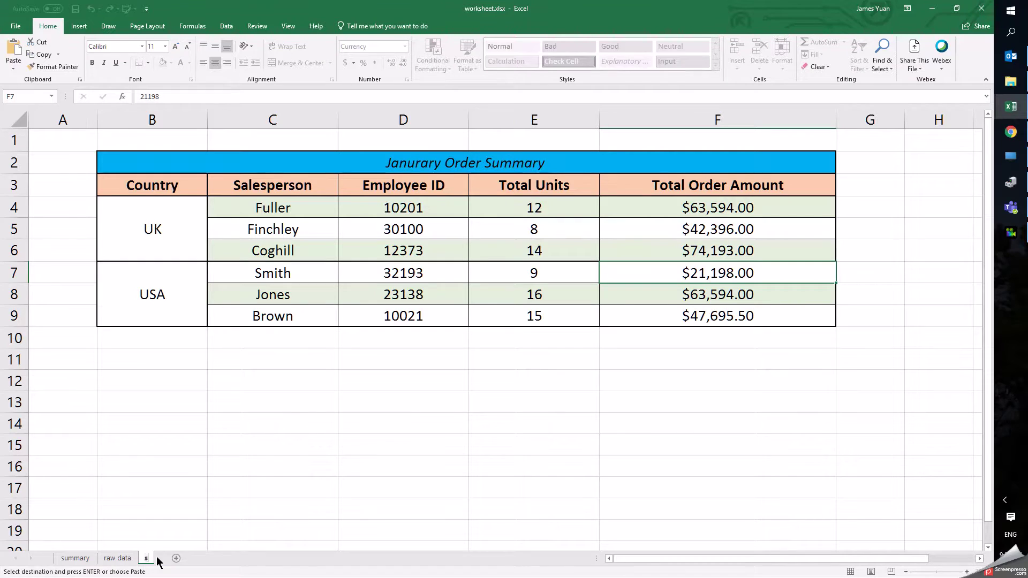
type("ummary_tith")
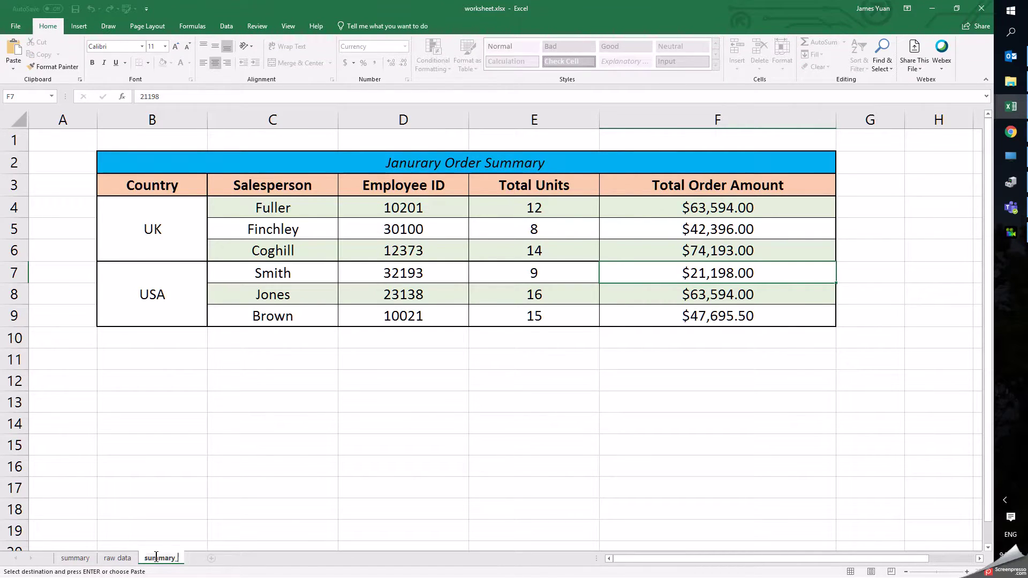
type("out_link")
key("Return")
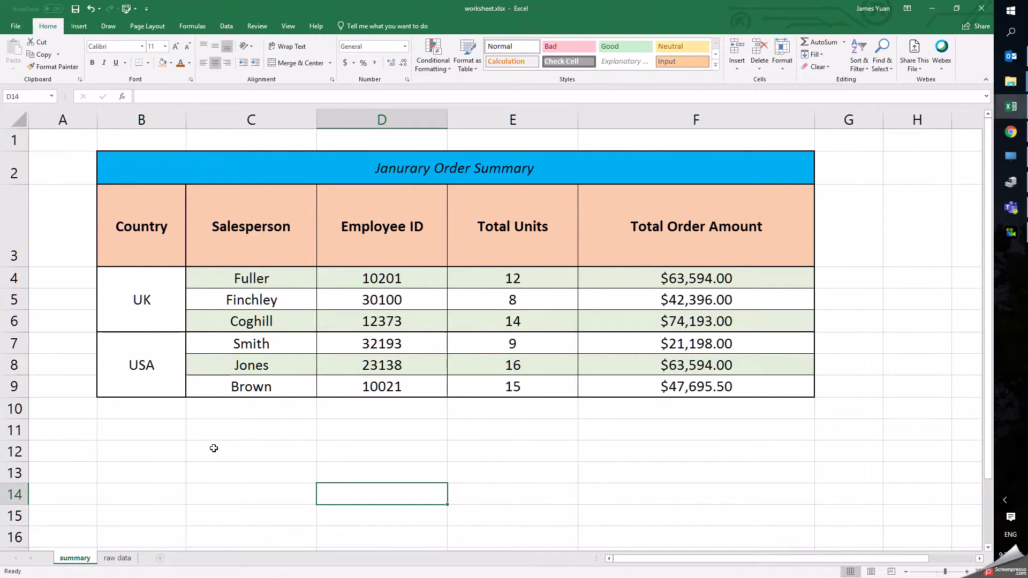
Step: Copy the order summary table B2:F9 to cell B2 of a new sheet with the Keep Source Column Widths paste option
left_click(22, 278)
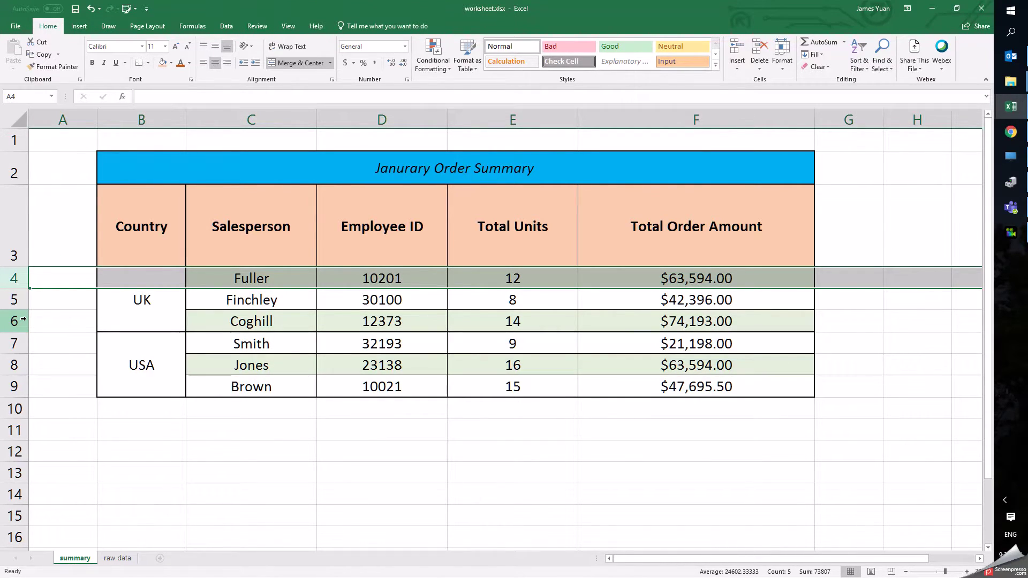
left_click_drag(126, 169, 560, 383)
key("ctrl+c")
left_click(159, 559)
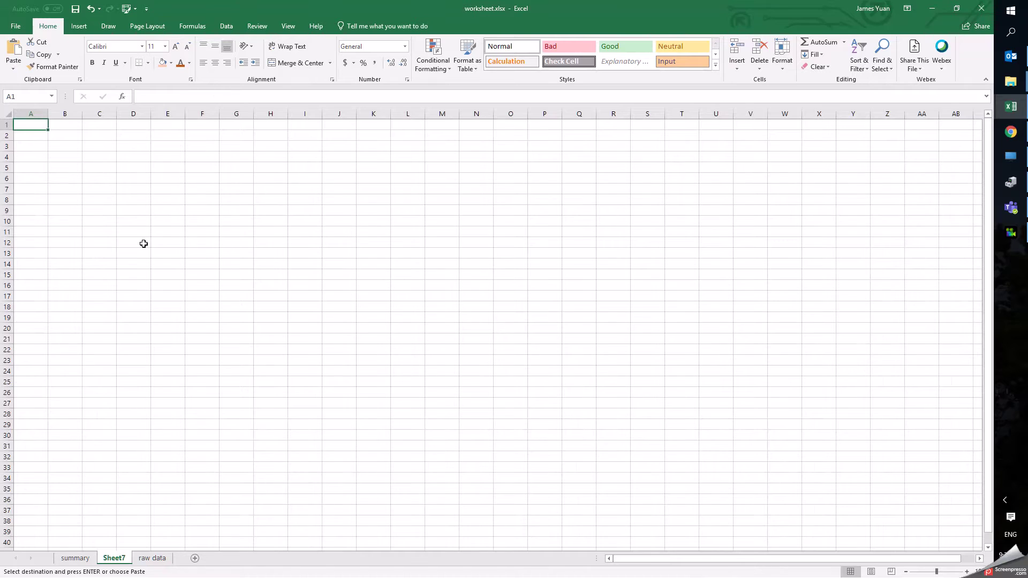
left_click(58, 137)
key("ctrl+v")
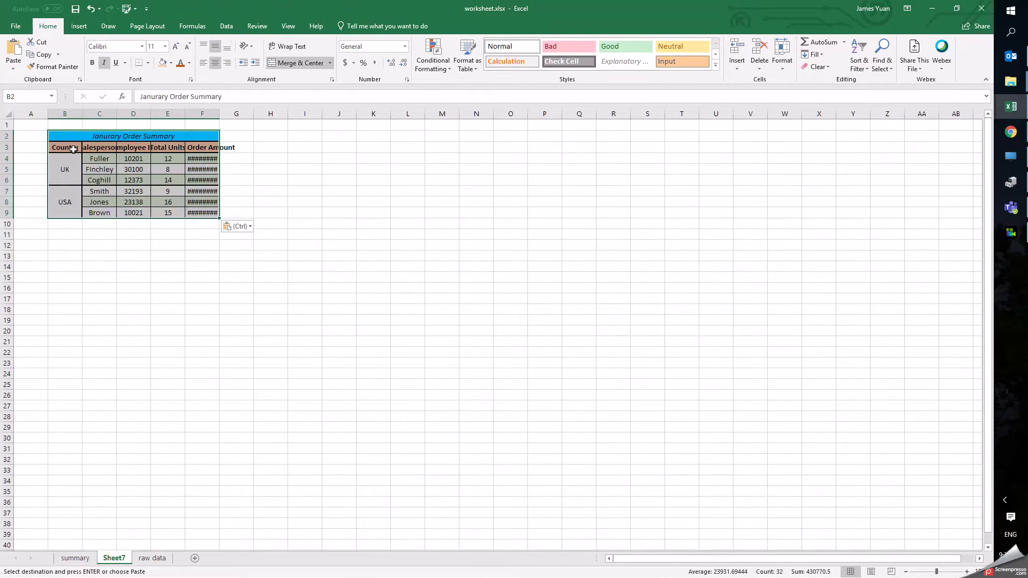
left_click(237, 226)
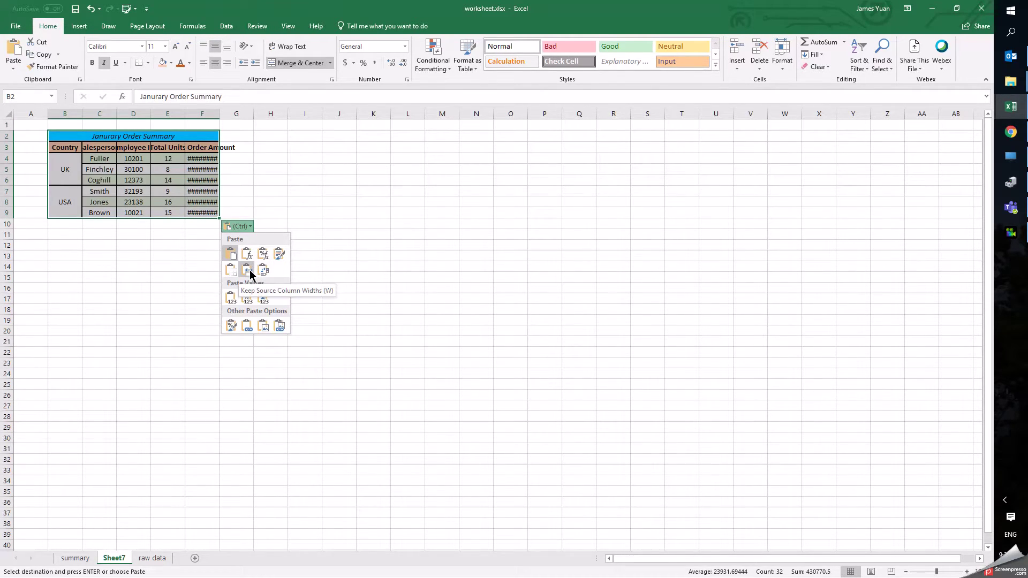
left_click(248, 270)
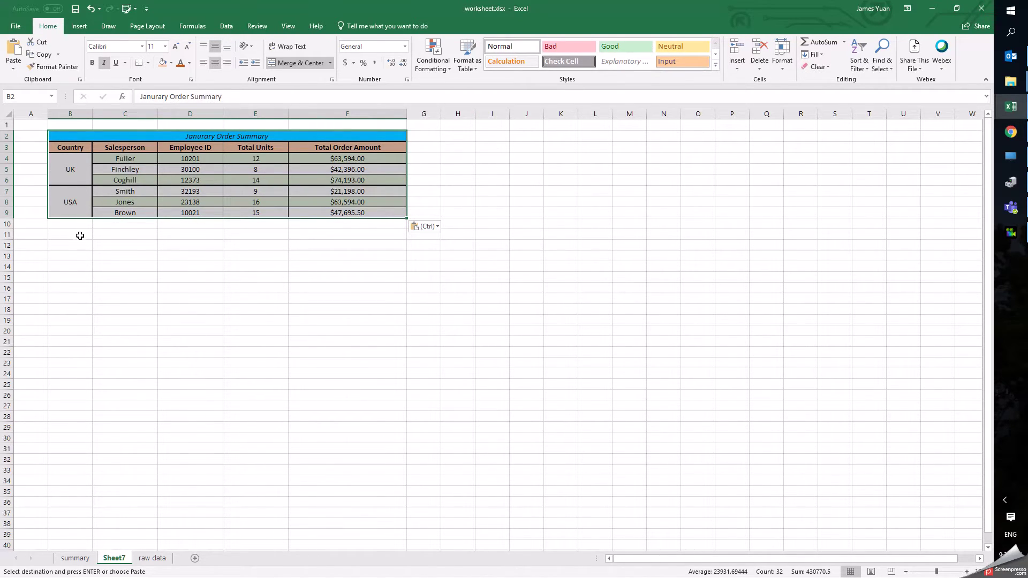
Step: Delete Sheet7 with the pasted copy of the table
right_click(121, 560)
left_click(143, 448)
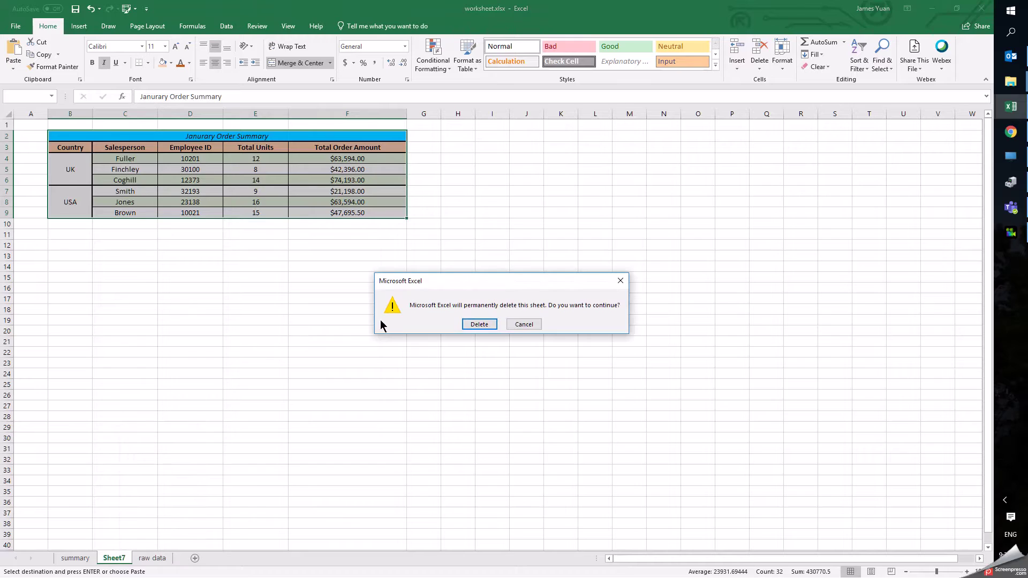
left_click(480, 324)
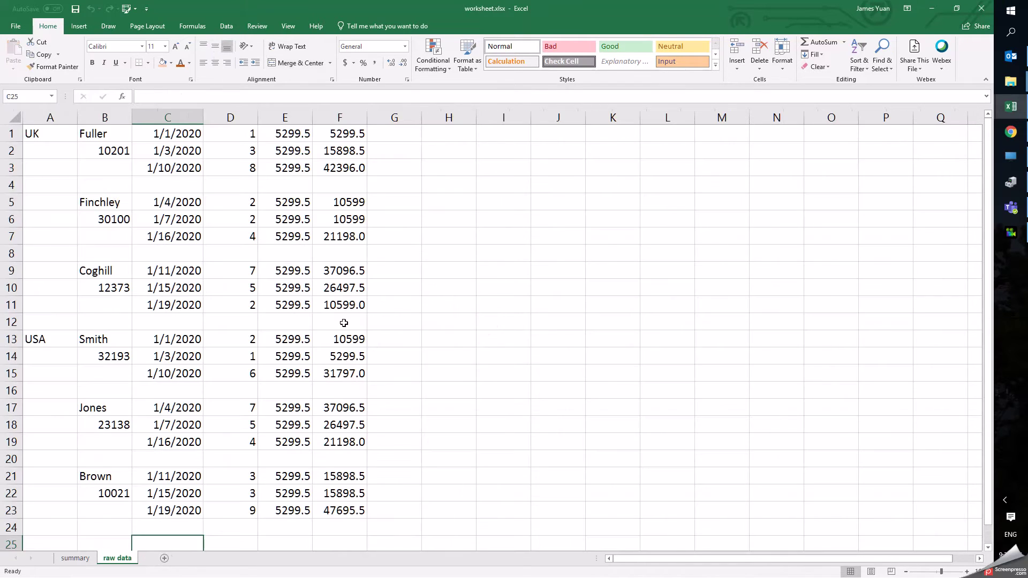
Step: Copy all cells of the summary sheet into a new sheet and check cell D4 there for a link to the raw data
left_click(78, 560)
left_click(175, 471)
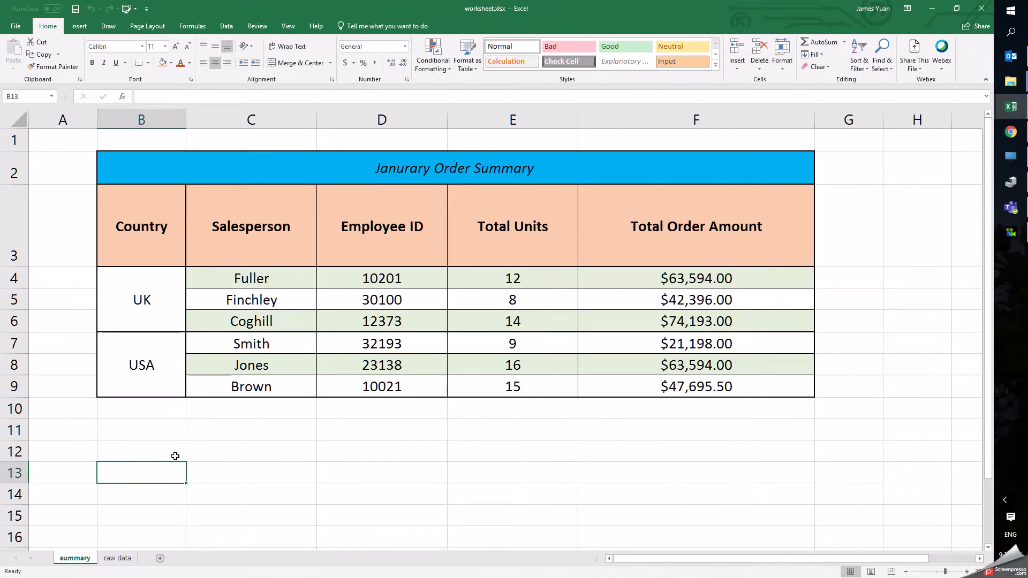
left_click(16, 121)
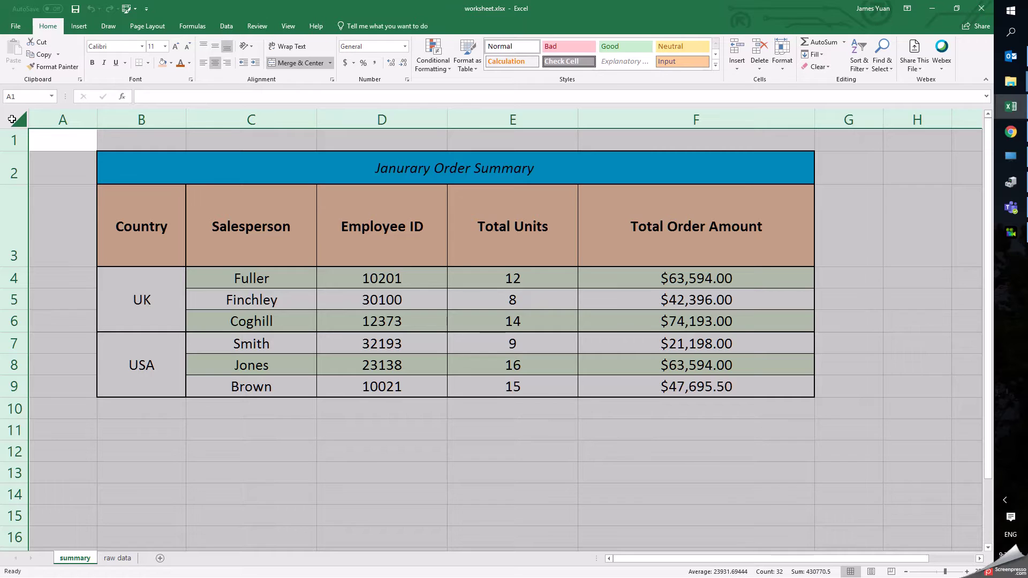
key("ctrl+c")
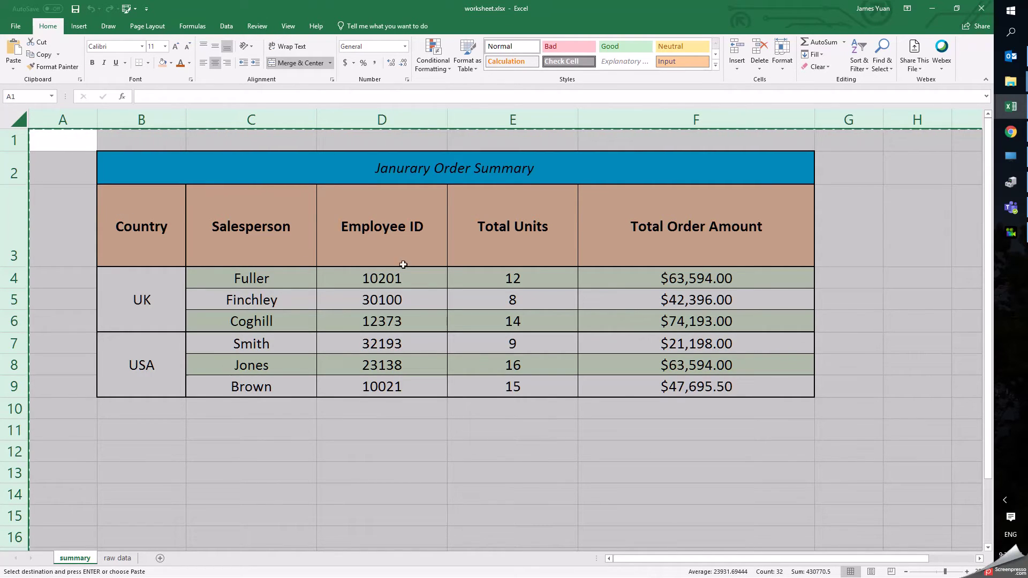
left_click(159, 558)
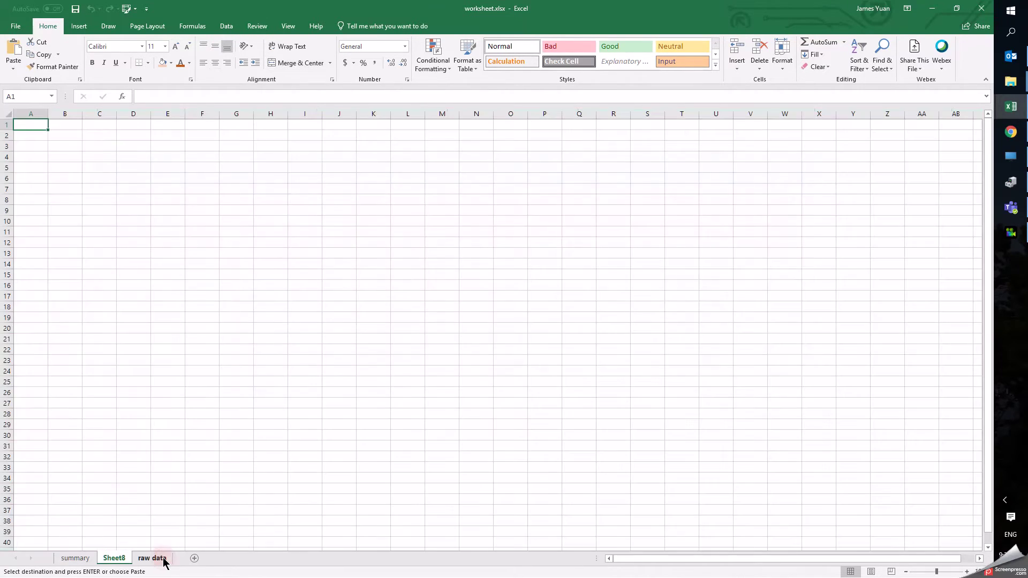
key("ctrl+v")
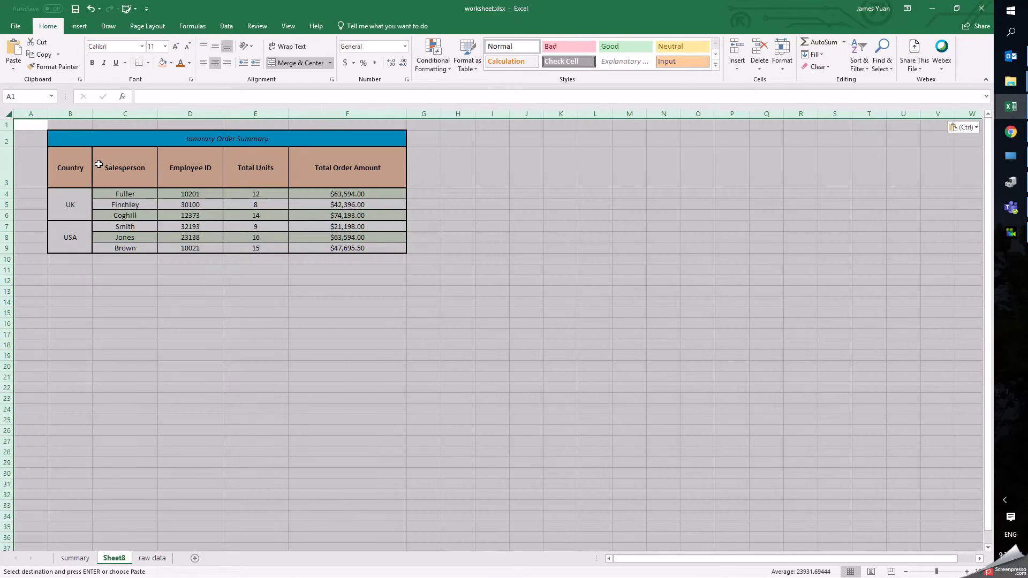
scroll(546, 280, "up", 7)
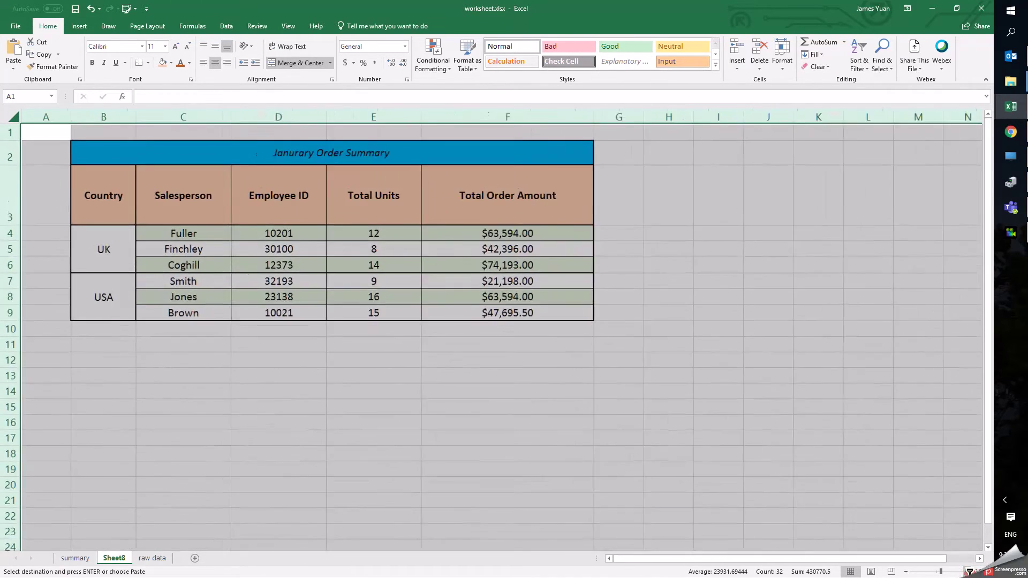
left_click(356, 278)
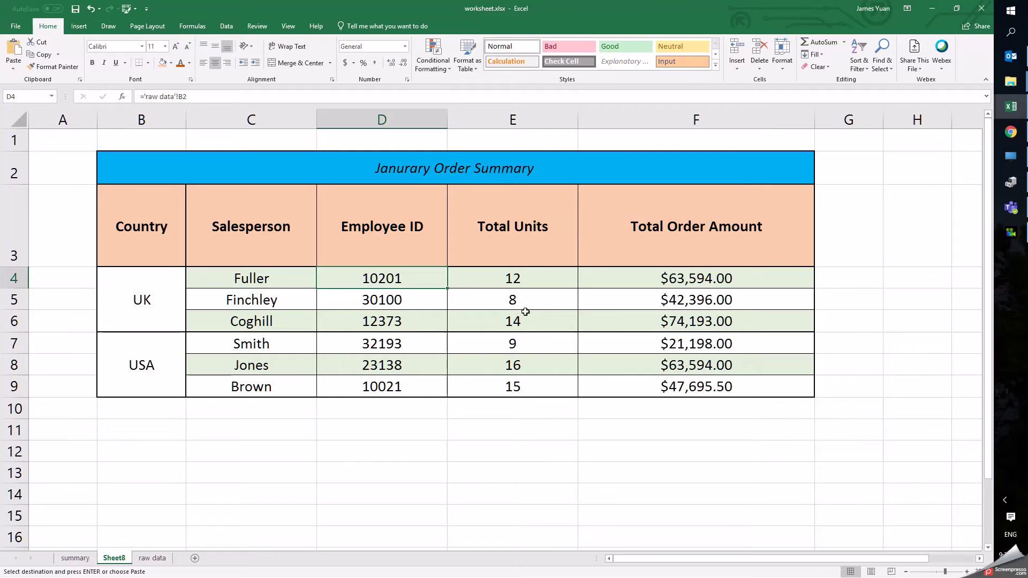
Step: Copy table B2:F9 from the summary sheet and paste it over the table on Sheet8 as Values & Number Formatting
key("ctrl+Page_Up")
left_click_drag(120, 168, 776, 384)
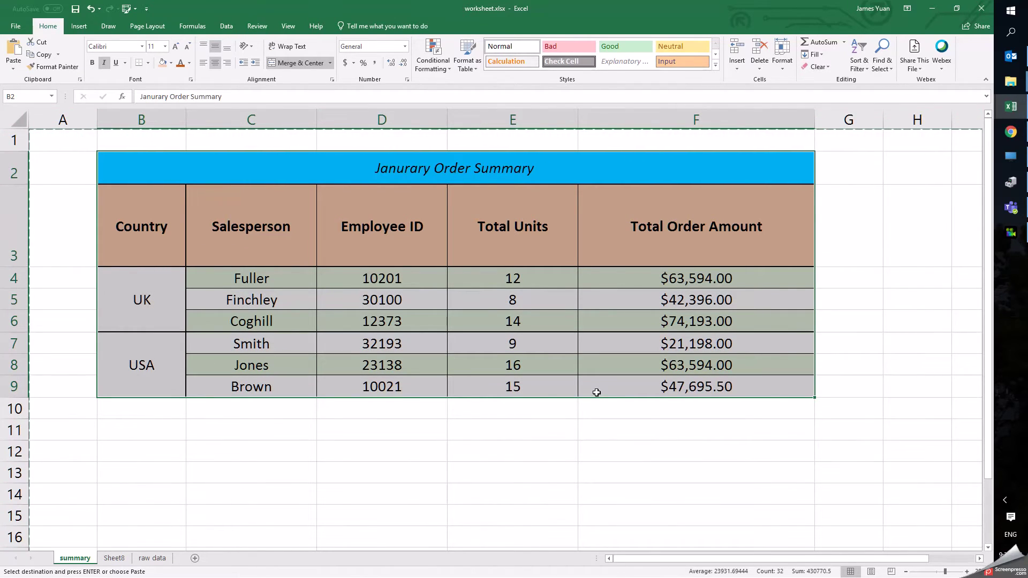
left_click(114, 558)
left_click(127, 170)
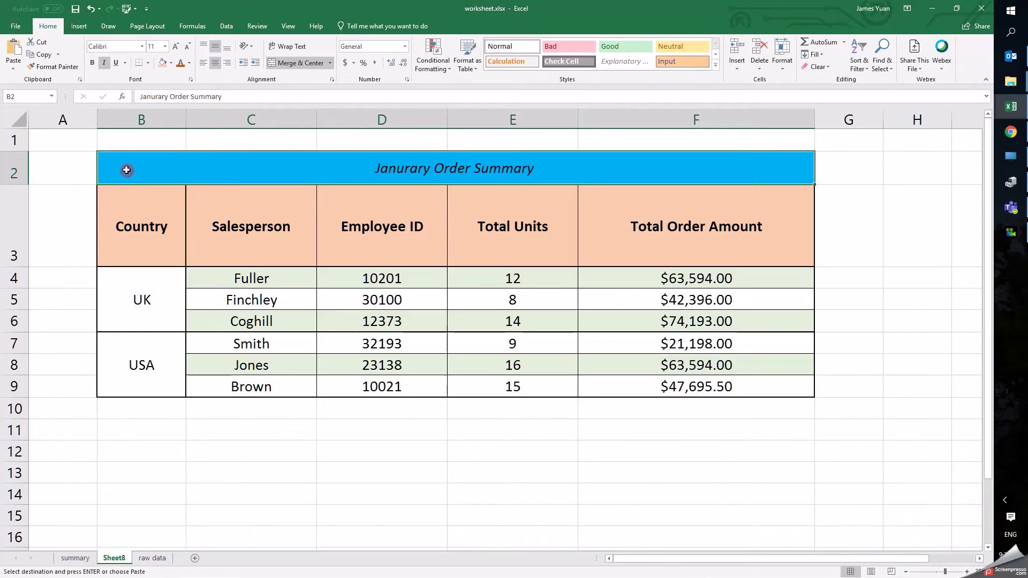
key("ctrl+v")
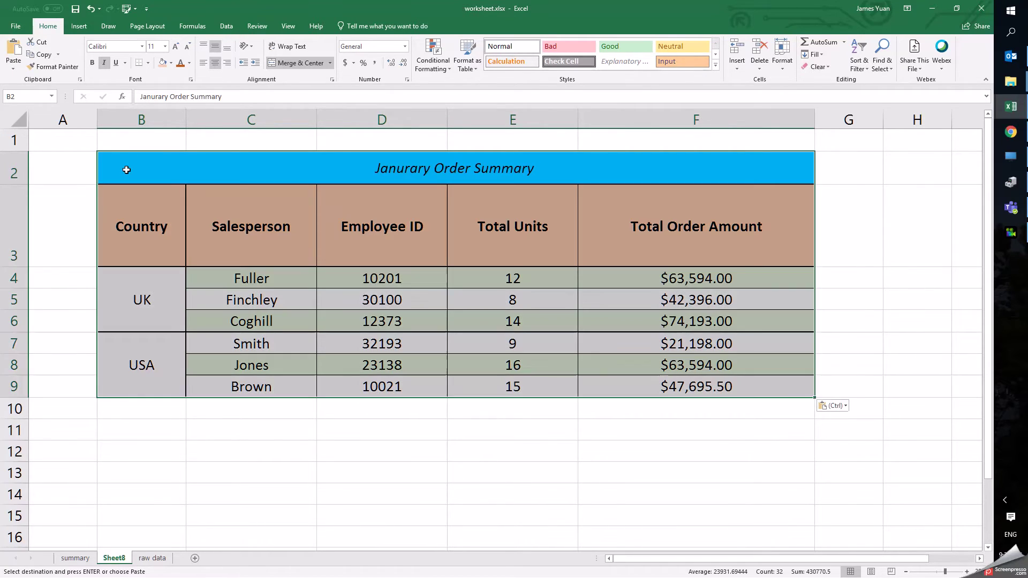
left_click(833, 405)
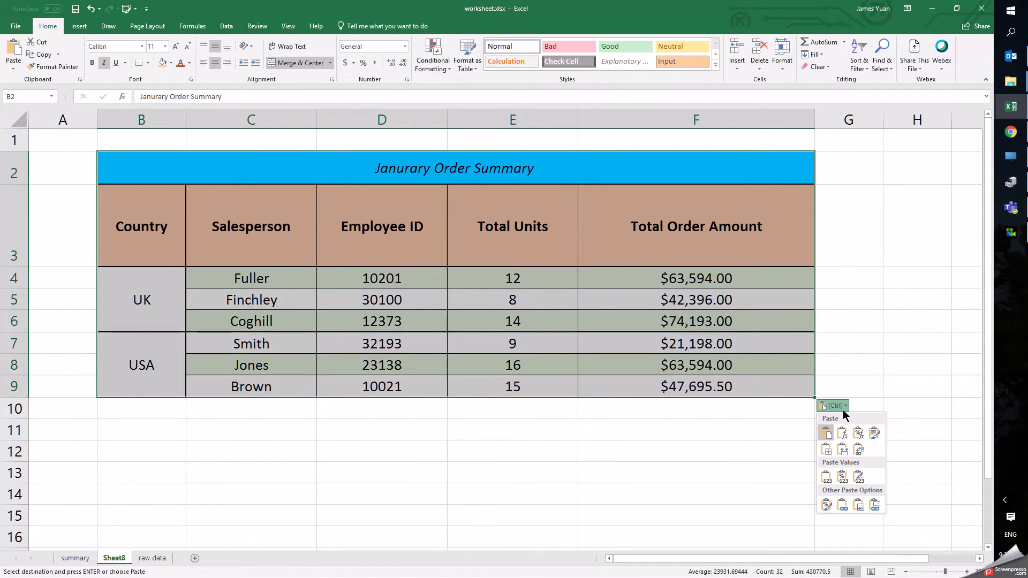
left_click(842, 476)
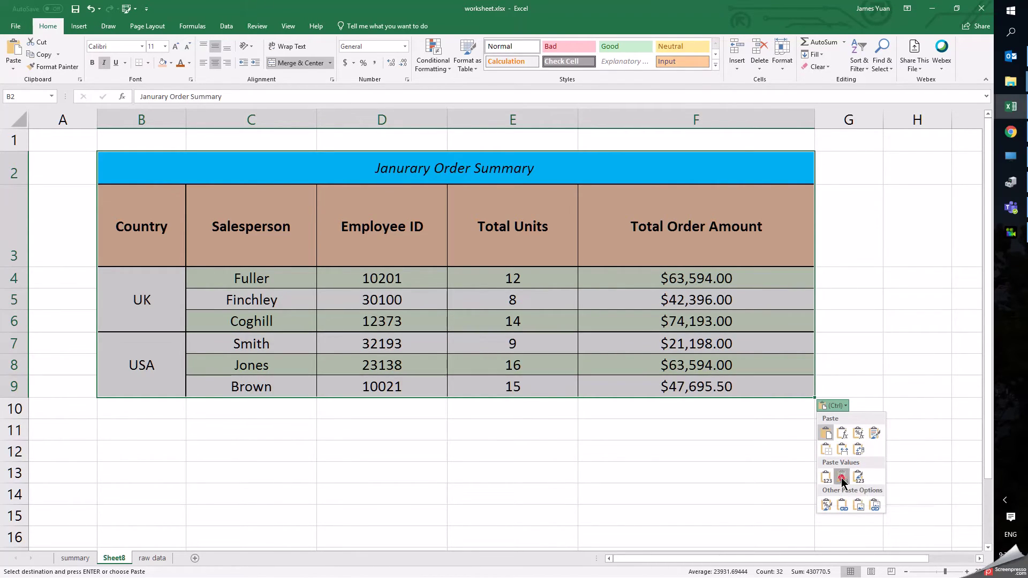
Step: Check total order amount, total units and employee ID cells on Sheet8 for remaining links to the raw data
left_click(654, 283)
left_click(540, 278)
left_click(405, 278)
left_click(388, 323)
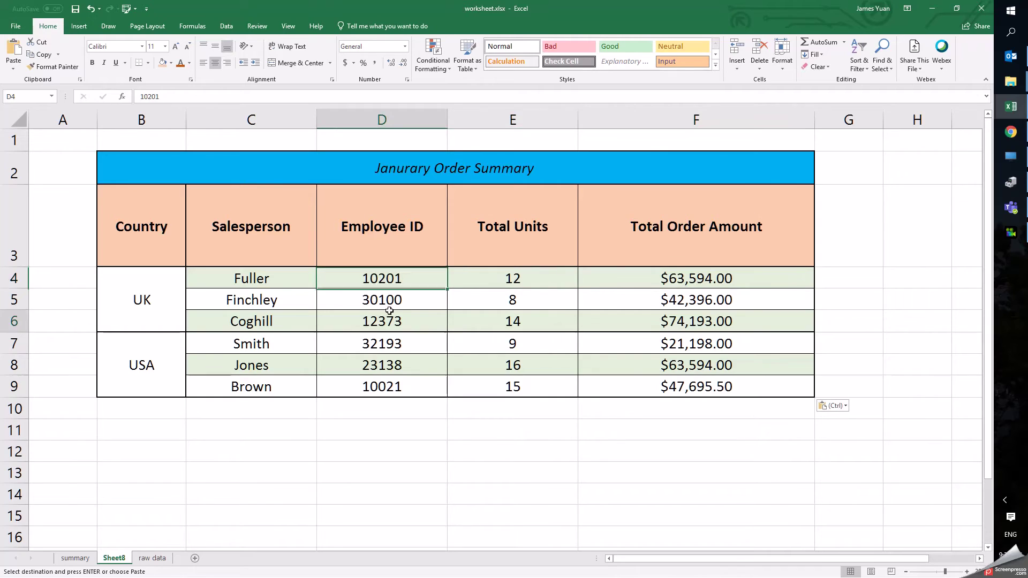
key("Right")
key("Right")
key("Down")
key("Down")
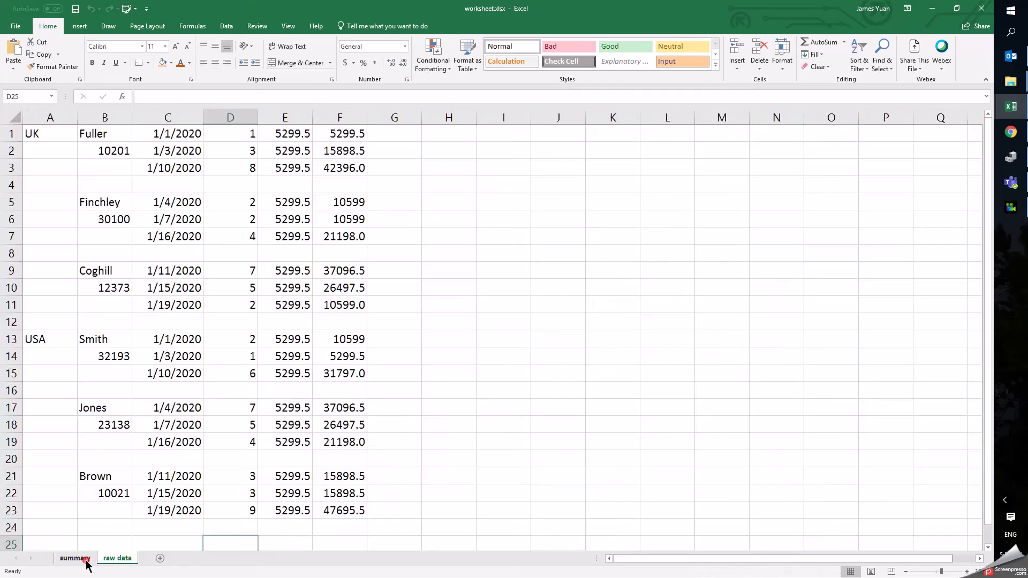
Step: Copy all cells of the summary sheet into a new sheet and open the paste options for the pasted content
left_click(75, 558)
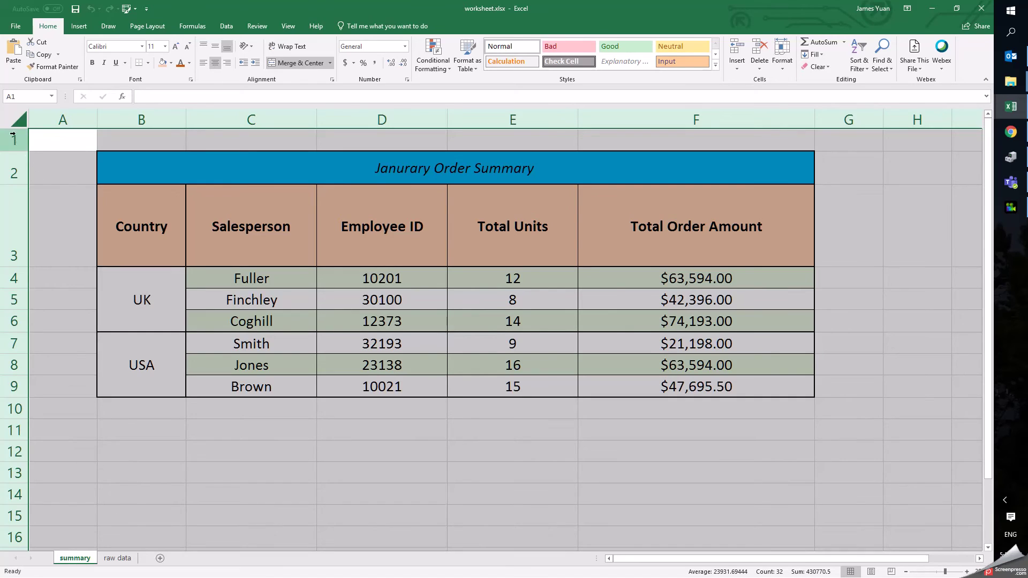
key("ctrl+c")
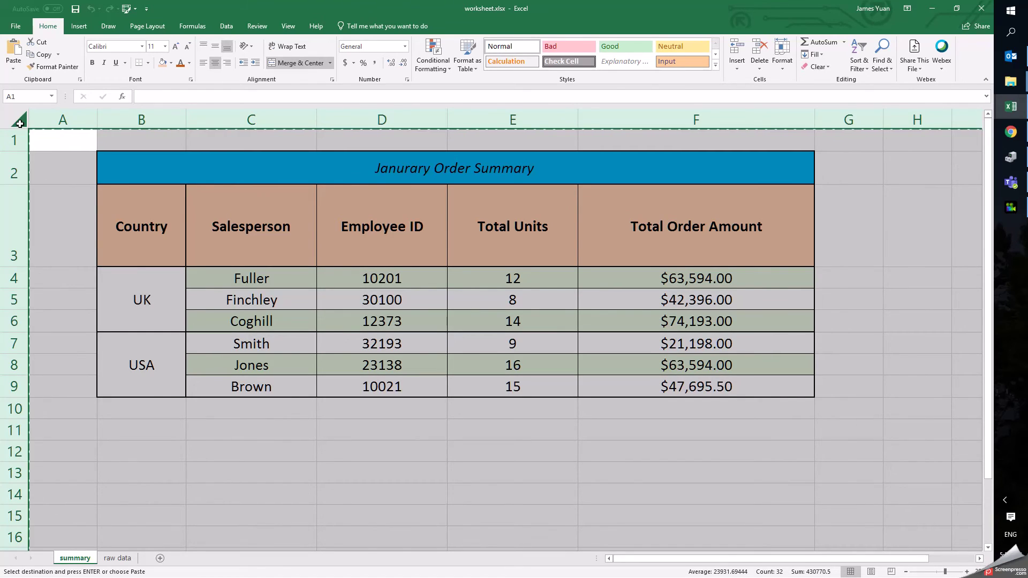
left_click(160, 559)
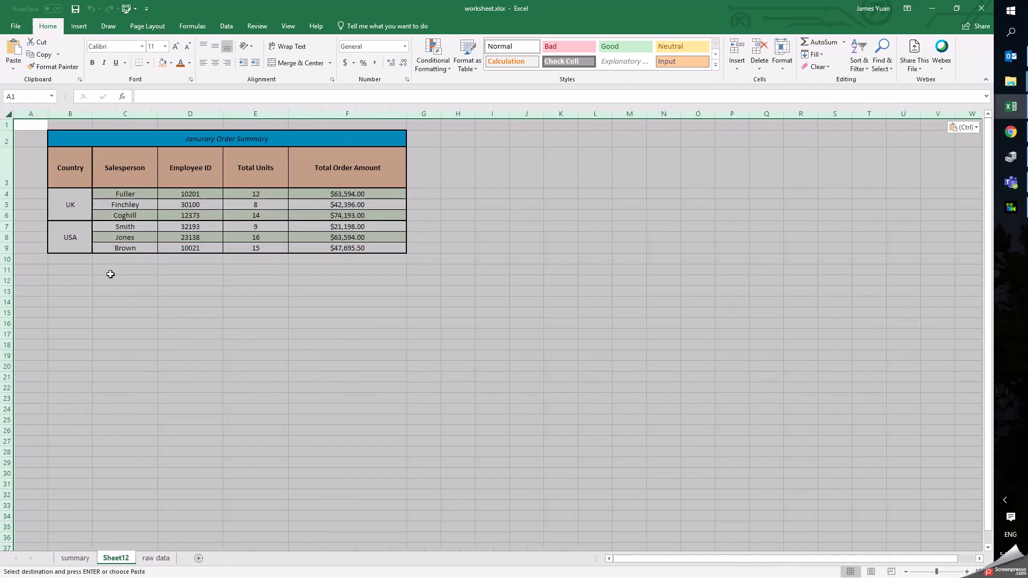
key("ctrl+v")
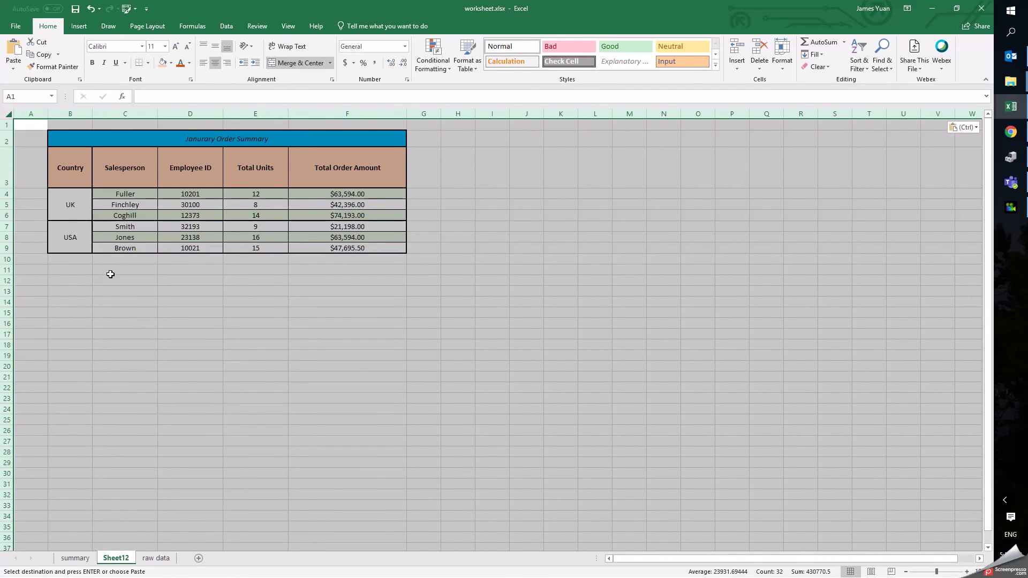
left_click(964, 127)
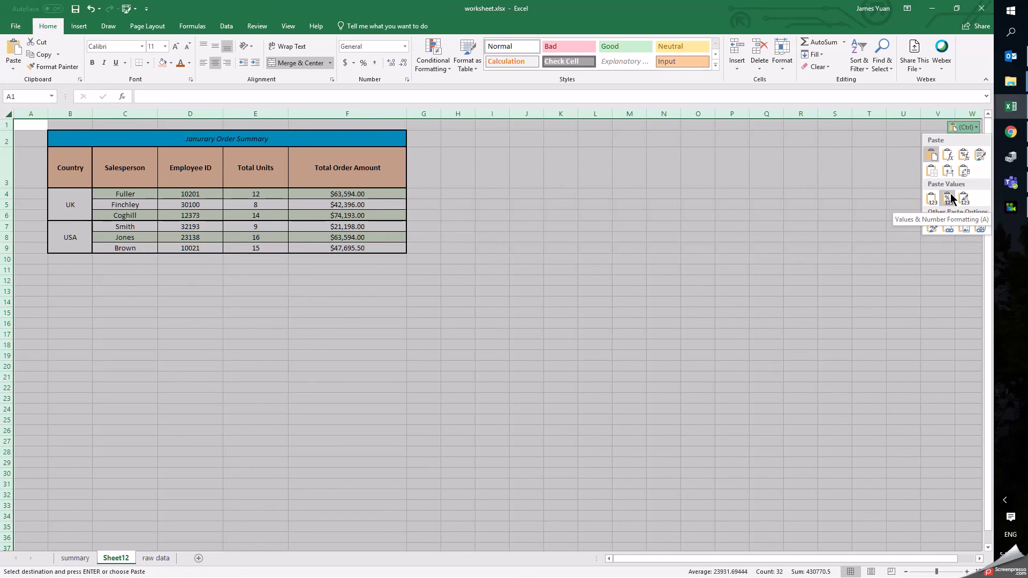